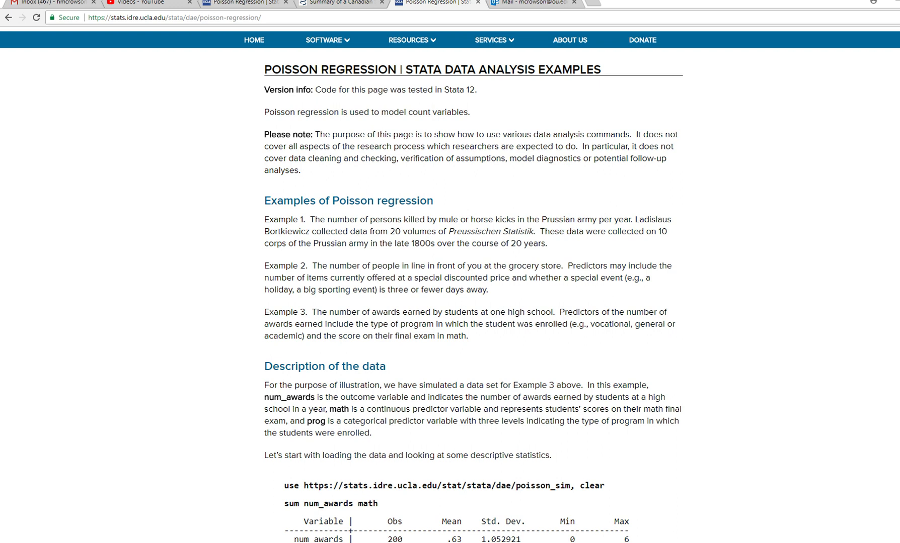
Step: Review the Poisson regression page's address, its data-loading command and the Example 3 description of high school awards
{"action": "left_click", "coordinate": [174, 17]}
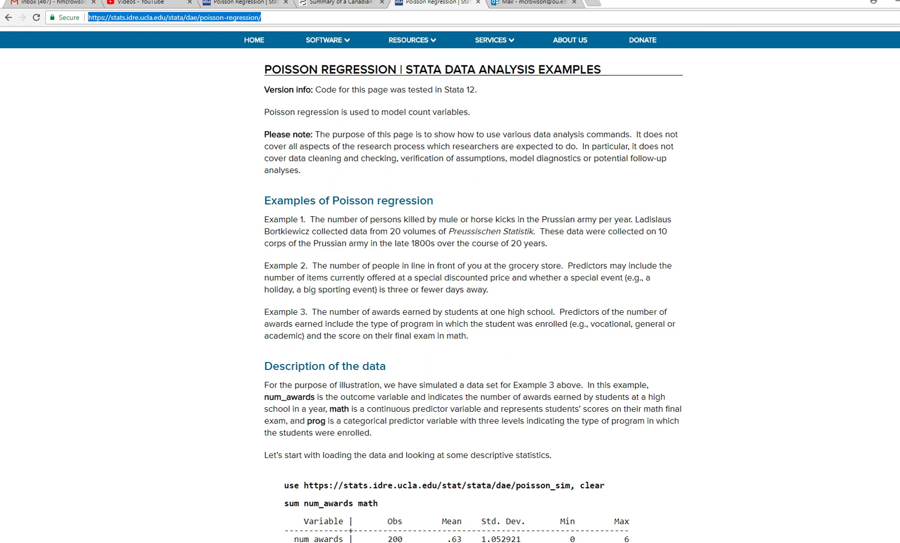
{"action": "left_click_drag", "start_coordinate": [609, 485], "coordinate": [331, 486]}
{"action": "left_click", "coordinate": [332, 486]}
{"action": "triple_click", "coordinate": [331, 486]}
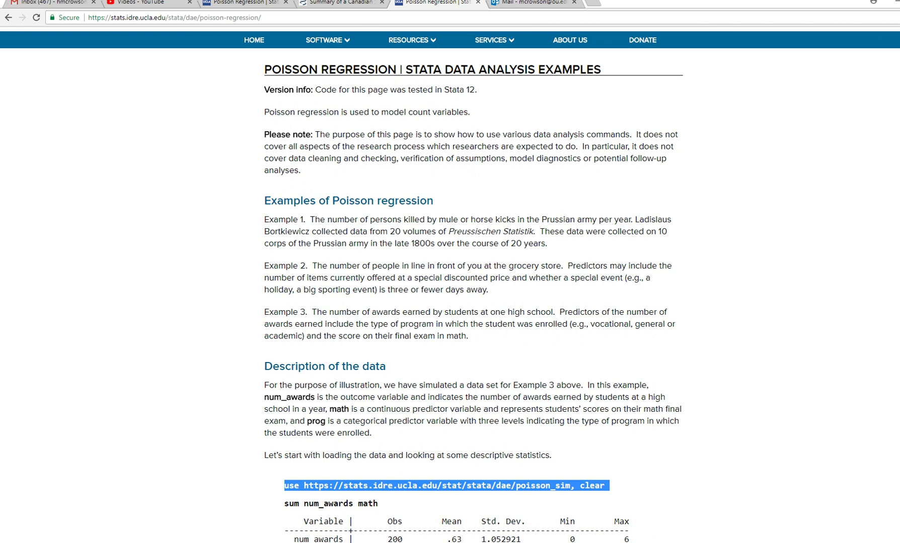
{"action": "left_click", "coordinate": [332, 485]}
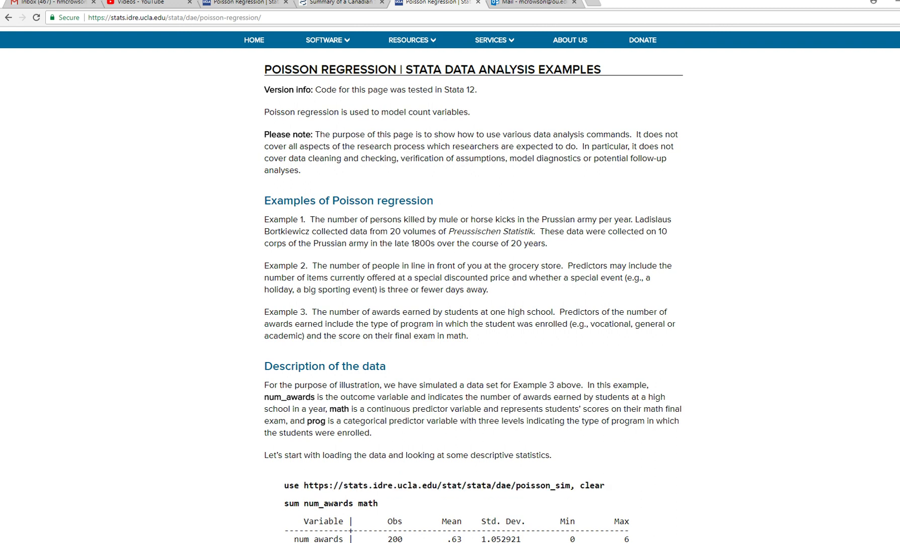
{"action": "left_click_drag", "start_coordinate": [467, 336], "coordinate": [264, 312]}
{"action": "left_click", "coordinate": [217, 483]}
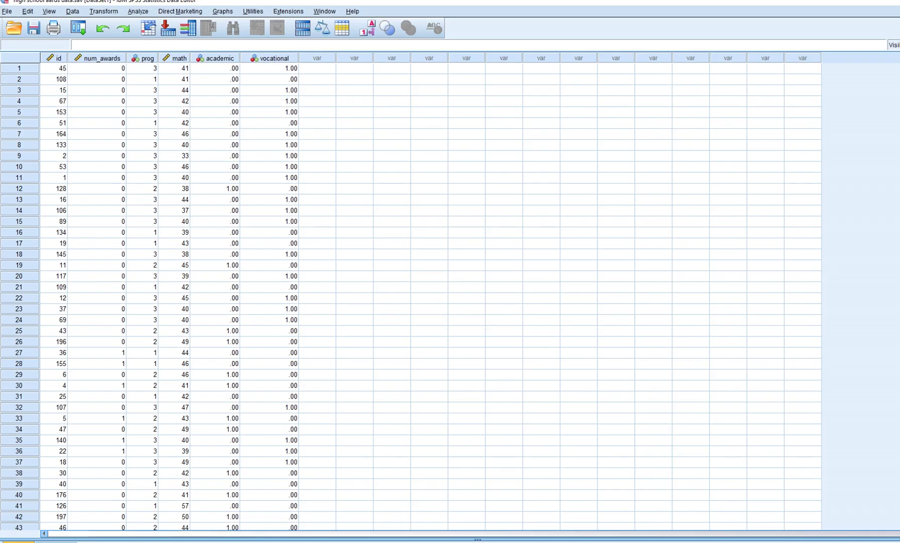
Step: Switch to the SPSS data file and inspect the id, num_awards, math and prog columns
{"action": "left_click", "coordinate": [53, 58]}
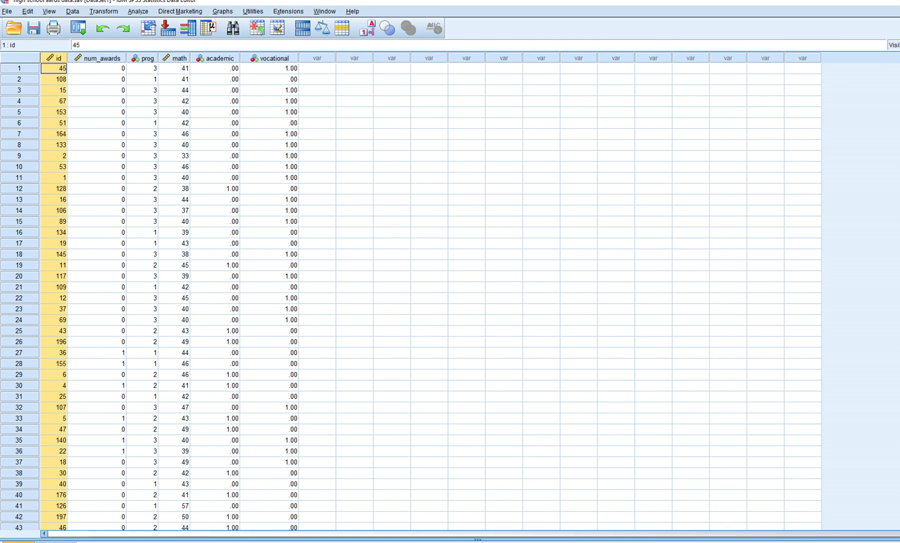
{"action": "left_click", "coordinate": [97, 57]}
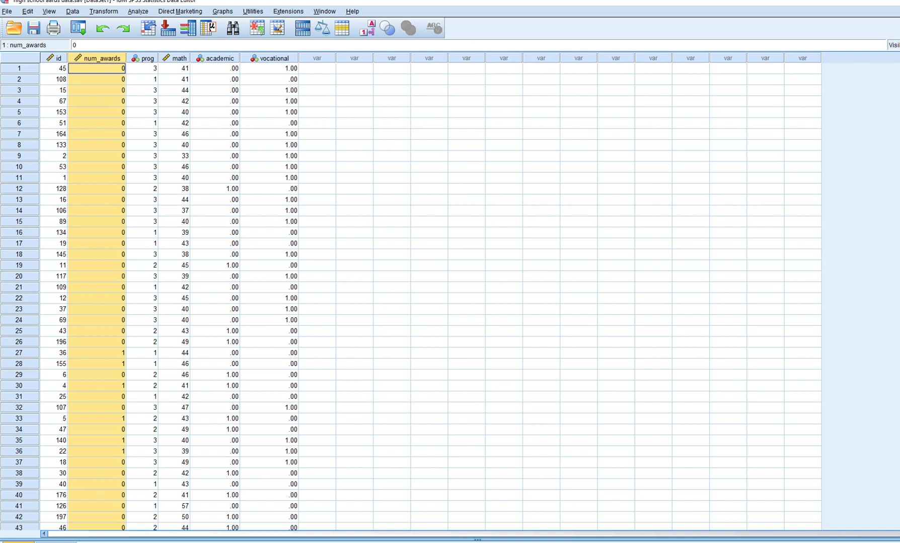
{"action": "left_click", "coordinate": [174, 58]}
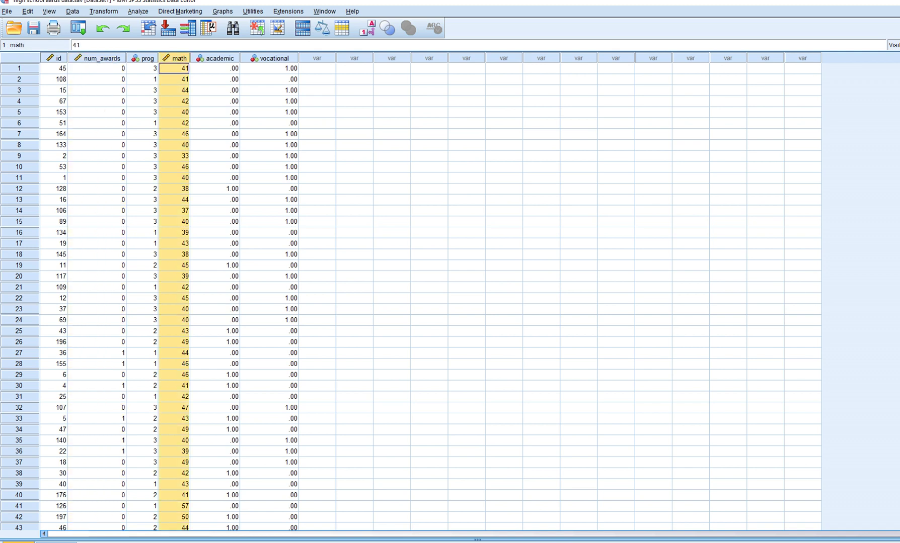
{"action": "left_click", "coordinate": [143, 58]}
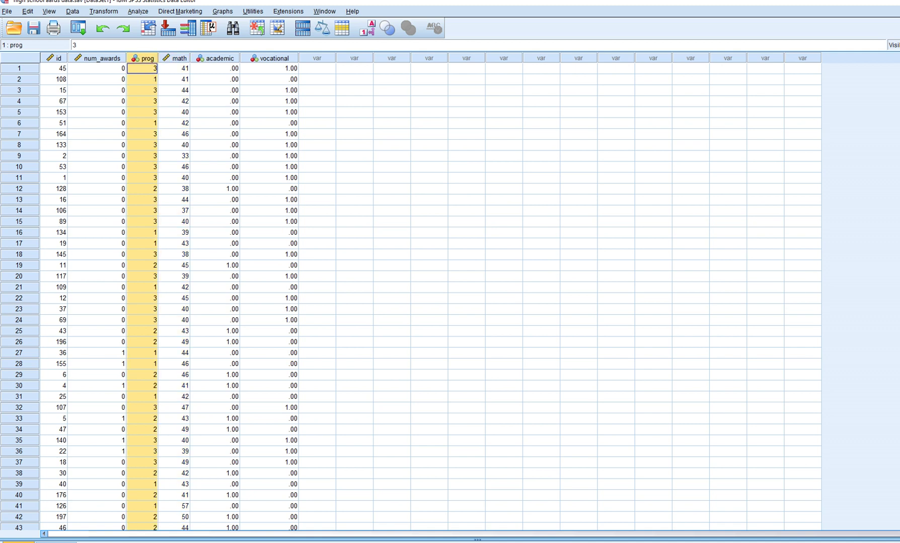
Step: Check the value labels defined for the prog variable, and return to the data view
{"action": "key", "text": "ctrl+t"}
{"action": "left_click", "coordinate": [269, 56]}
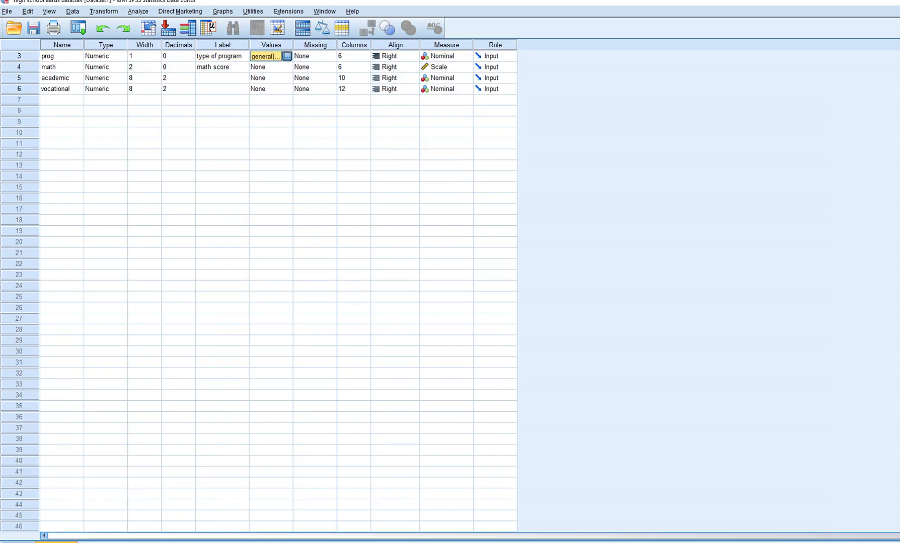
{"action": "left_click", "coordinate": [288, 55]}
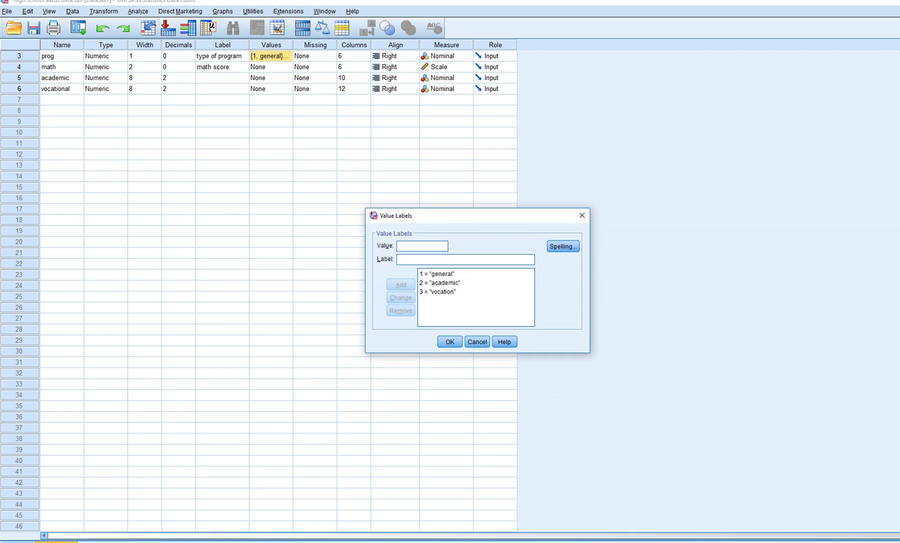
{"action": "left_click", "coordinate": [582, 216]}
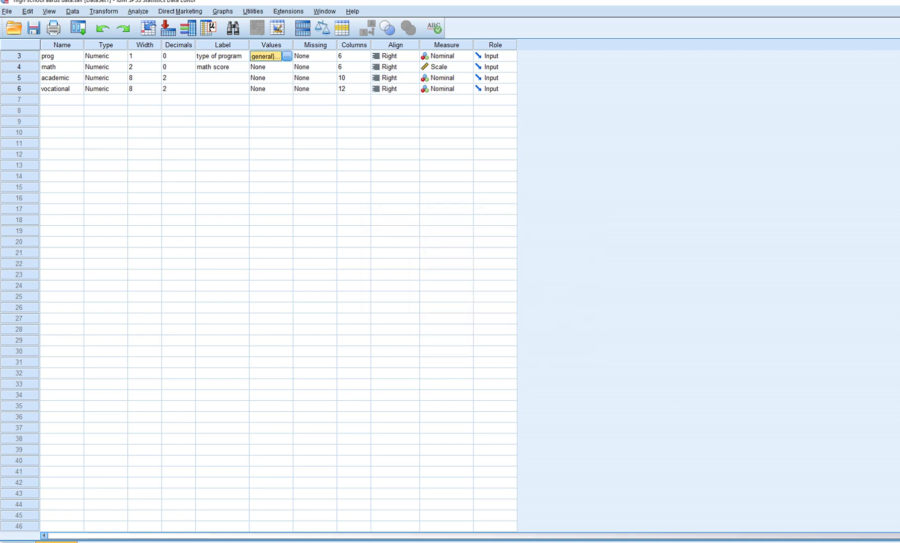
{"action": "key", "text": "ctrl+t"}
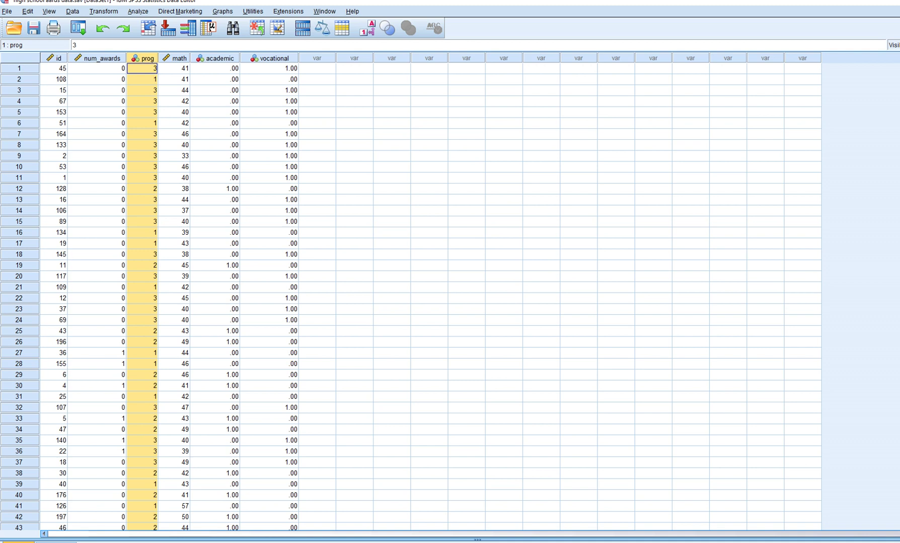
Step: Examine how the academic and vocational dummy variables are coded in relation to the prog column
{"action": "left_click_drag", "start_coordinate": [220, 58], "coordinate": [268, 57]}
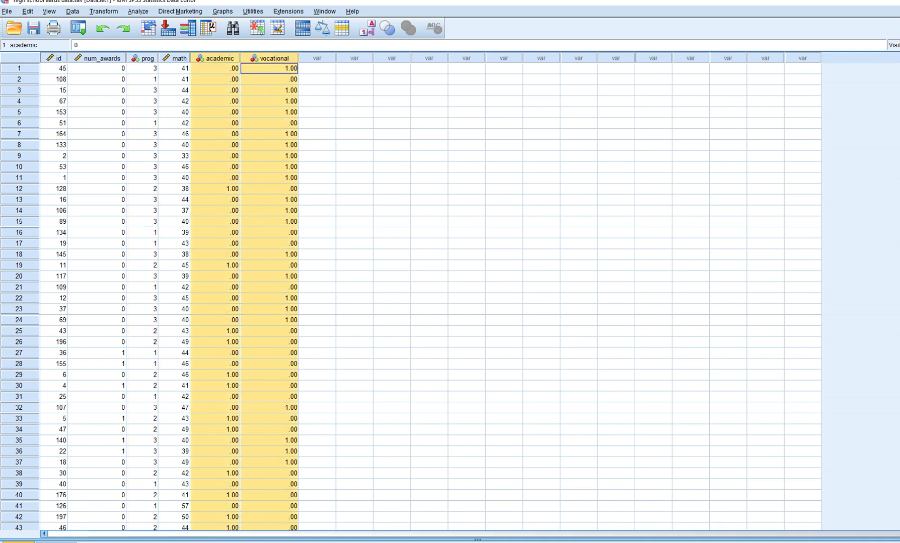
{"action": "left_click", "coordinate": [214, 79]}
{"action": "left_click", "coordinate": [215, 58]}
{"action": "left_click", "coordinate": [215, 188]}
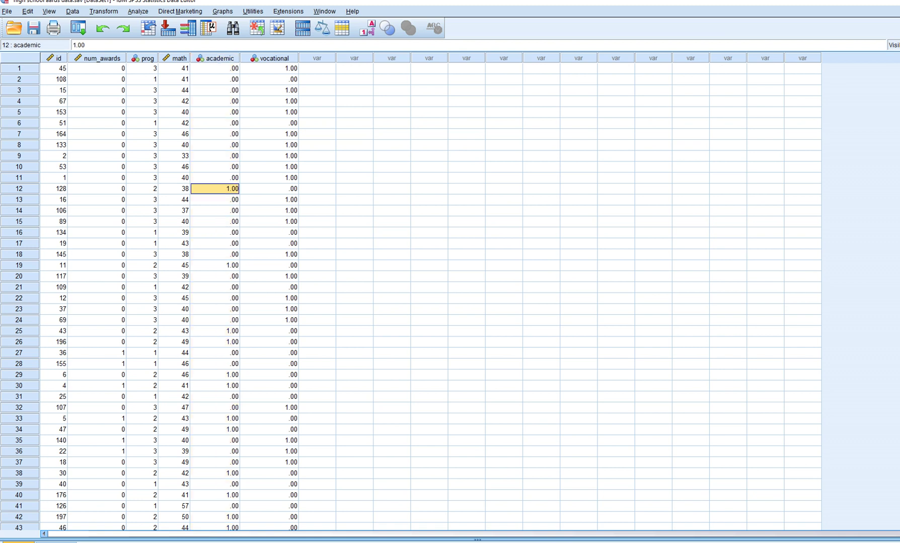
{"action": "left_click", "coordinate": [268, 58]}
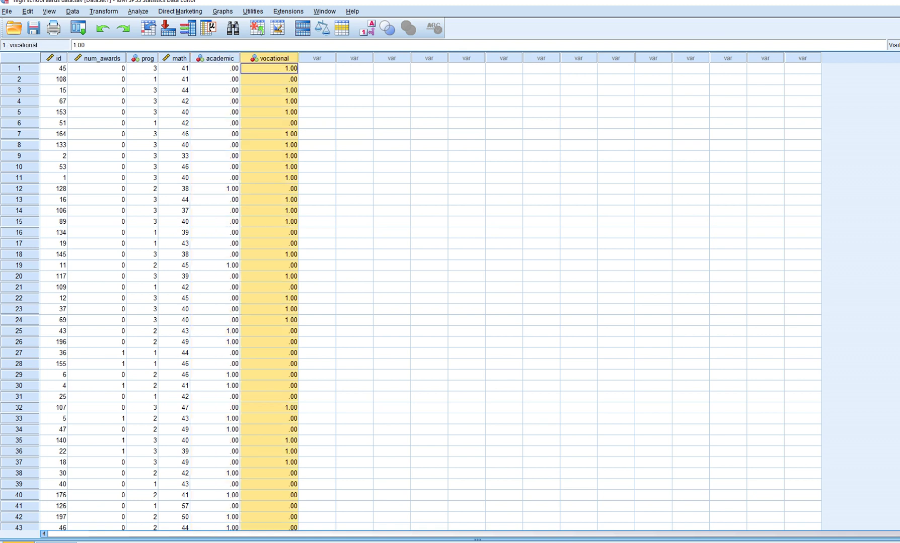
{"action": "left_click", "coordinate": [269, 68]}
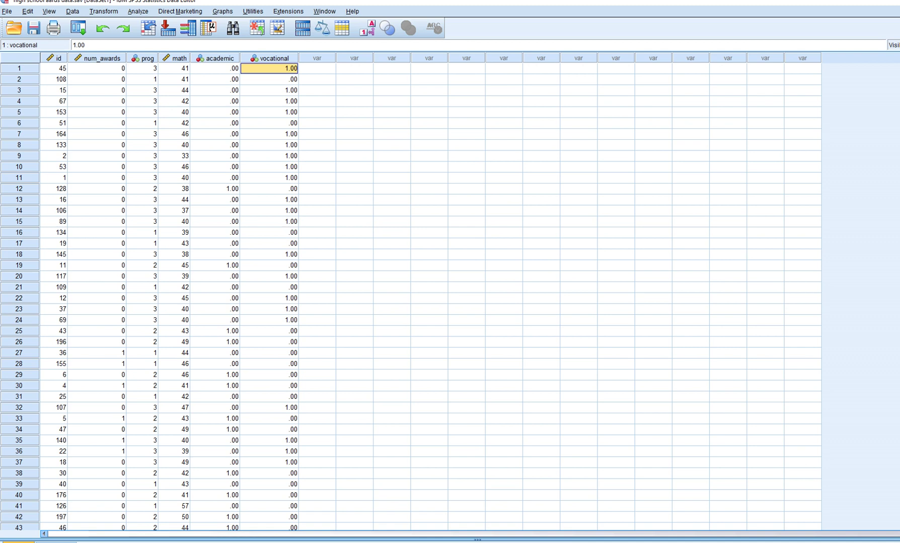
{"action": "left_click", "coordinate": [142, 58]}
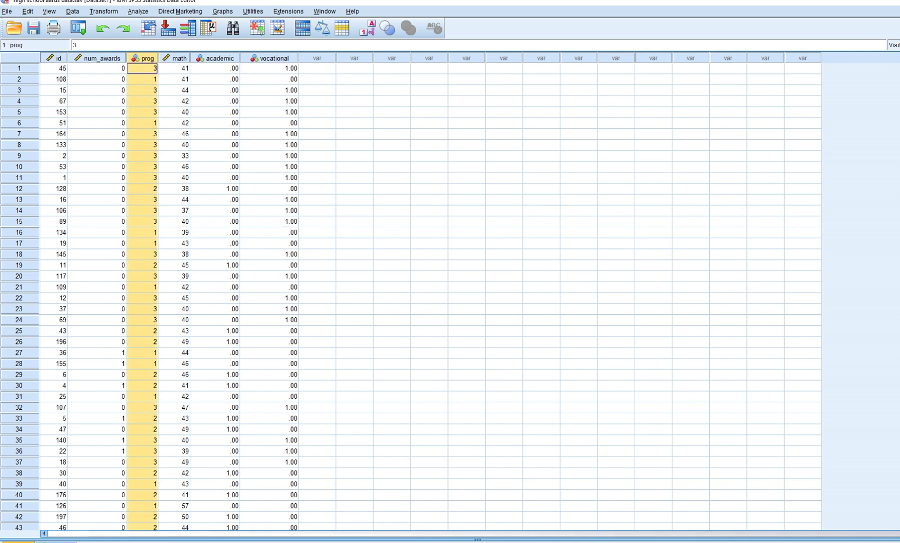
{"action": "left_click_drag", "start_coordinate": [215, 58], "coordinate": [269, 58]}
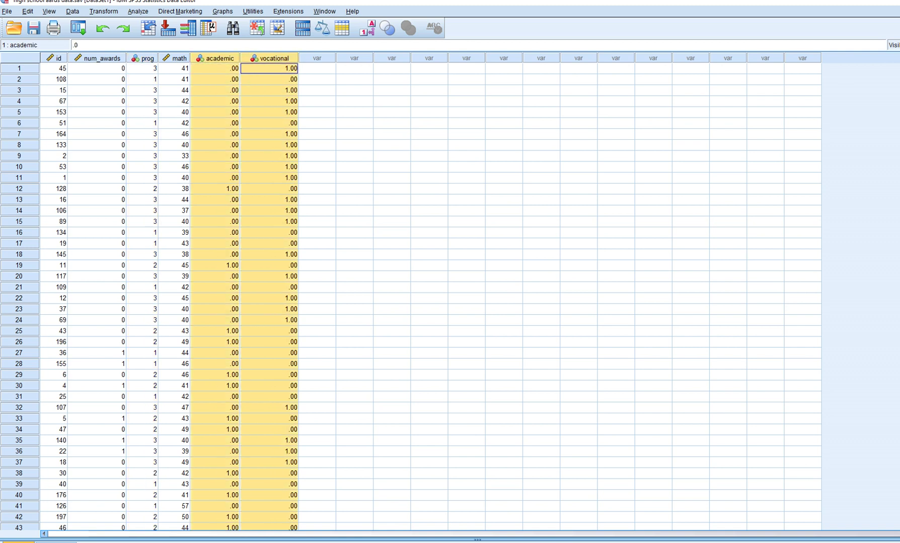
{"action": "left_click", "coordinate": [354, 134]}
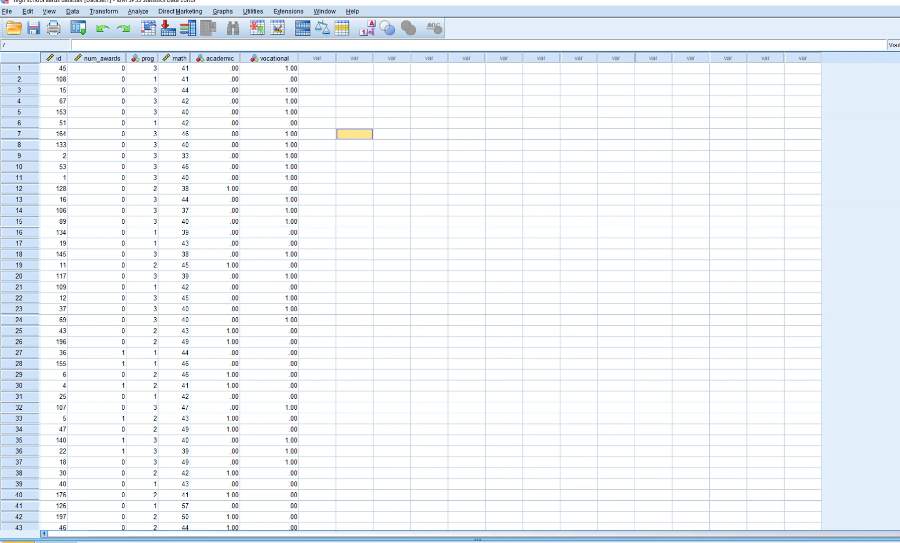
Step: Start a Generalized Linear Models analysis and choose Poisson loglinear as the model type
{"action": "left_click", "coordinate": [137, 11]}
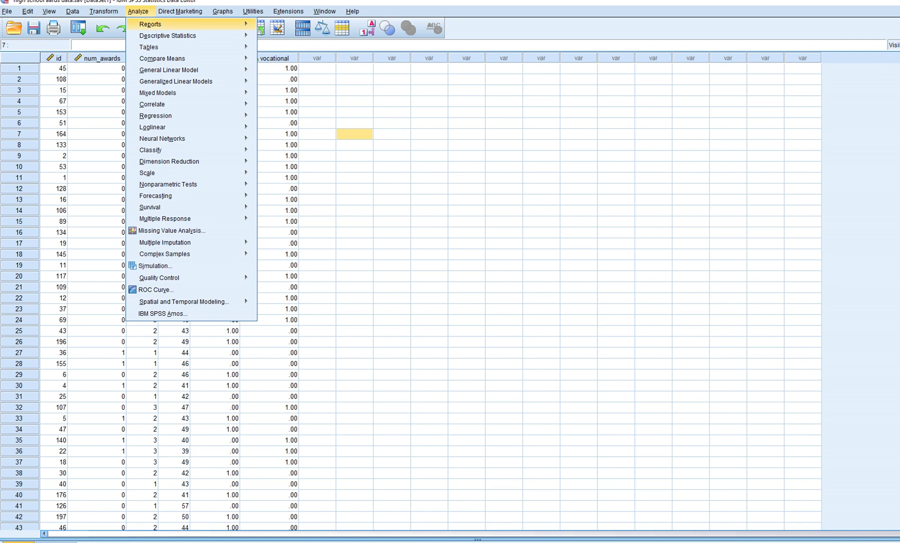
{"action": "mouse_move", "coordinate": [176, 81]}
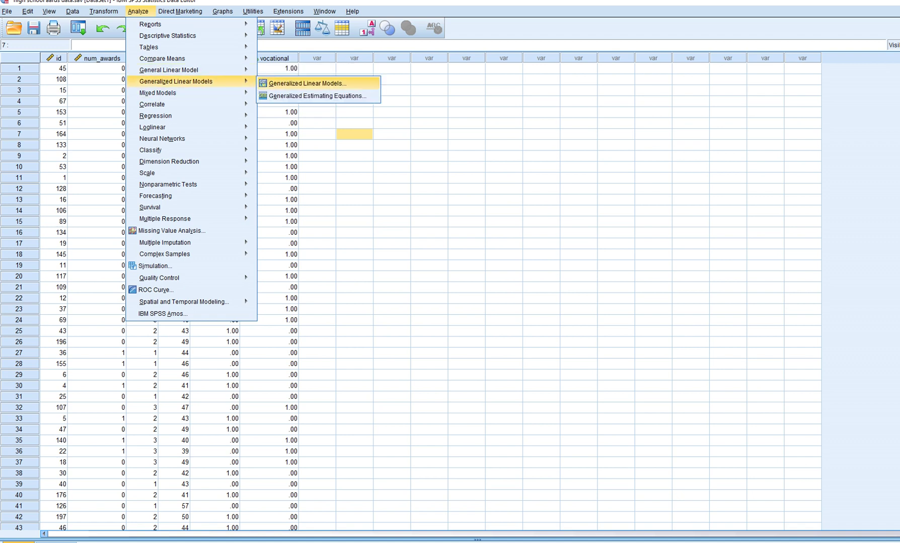
{"action": "left_click", "coordinate": [307, 83]}
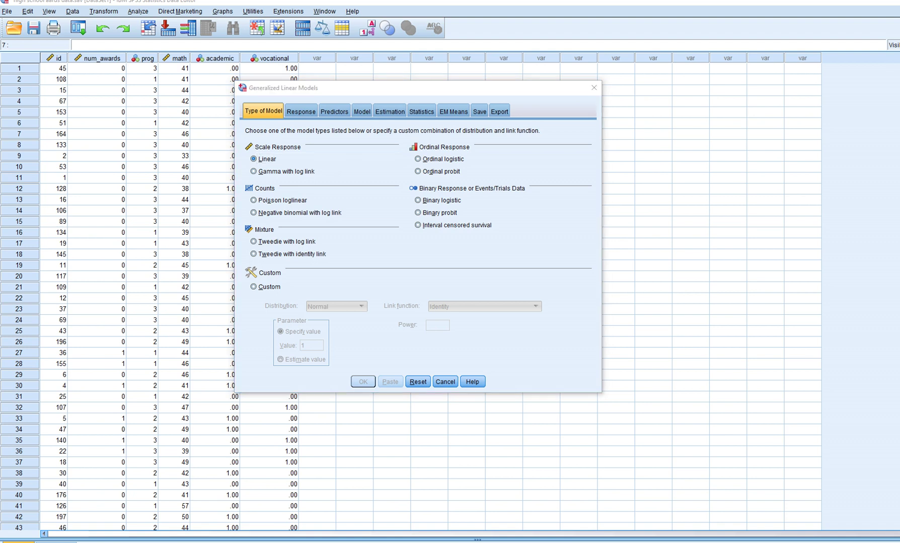
{"action": "mouse_move", "coordinate": [265, 178]}
{"action": "left_mouse_down"}
{"action": "mouse_move", "coordinate": [240, 179]}
{"action": "mouse_move", "coordinate": [239, 199]}
{"action": "mouse_move", "coordinate": [244, 213]}
{"action": "mouse_move", "coordinate": [280, 229]}
{"action": "mouse_move", "coordinate": [363, 217]}
{"action": "mouse_move", "coordinate": [291, 180]}
{"action": "mouse_move", "coordinate": [267, 179]}
{"action": "left_mouse_up"}
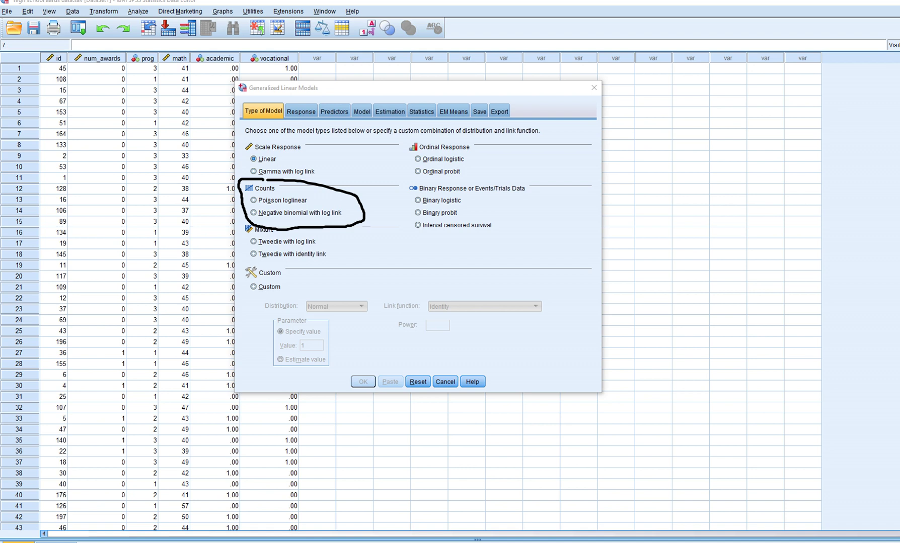
{"action": "key", "text": "Escape"}
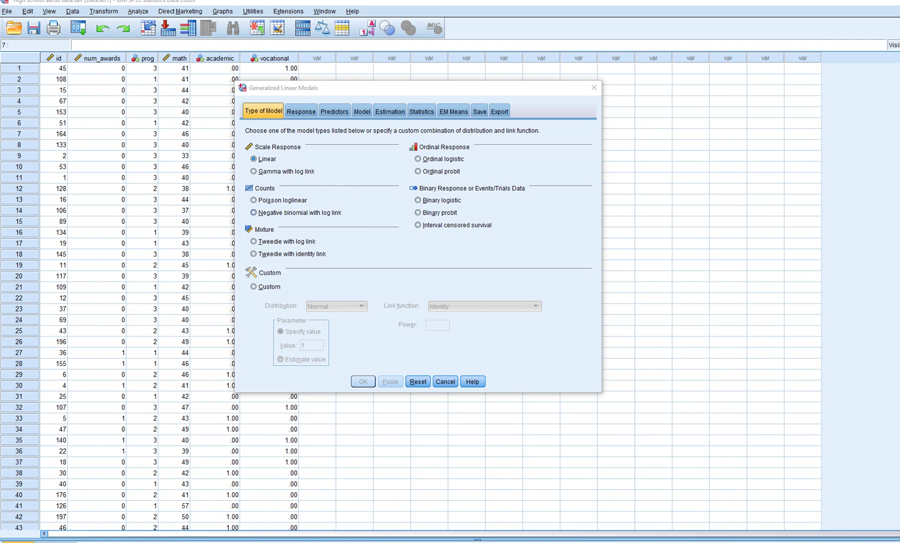
{"action": "left_click", "coordinate": [254, 201]}
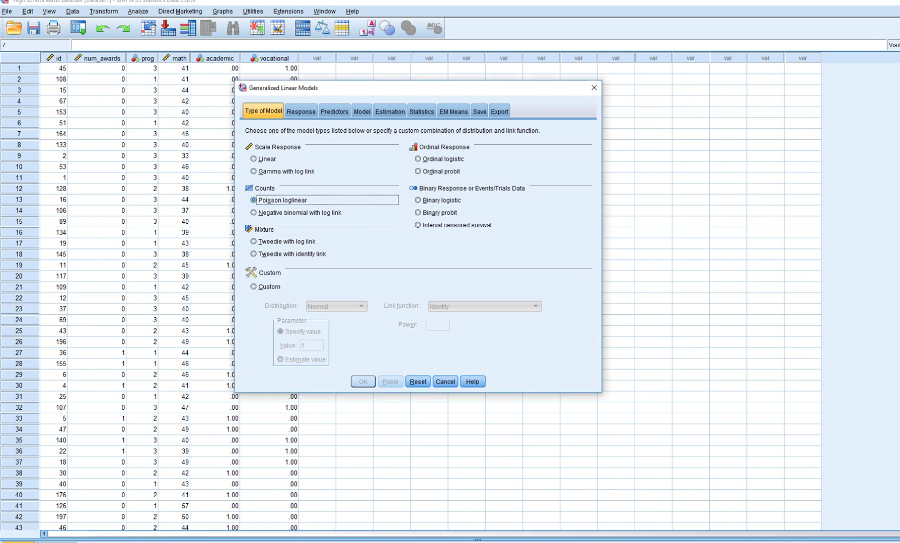
{"action": "left_click", "coordinate": [254, 212]}
{"action": "left_click", "coordinate": [253, 200]}
{"action": "left_click", "coordinate": [253, 212]}
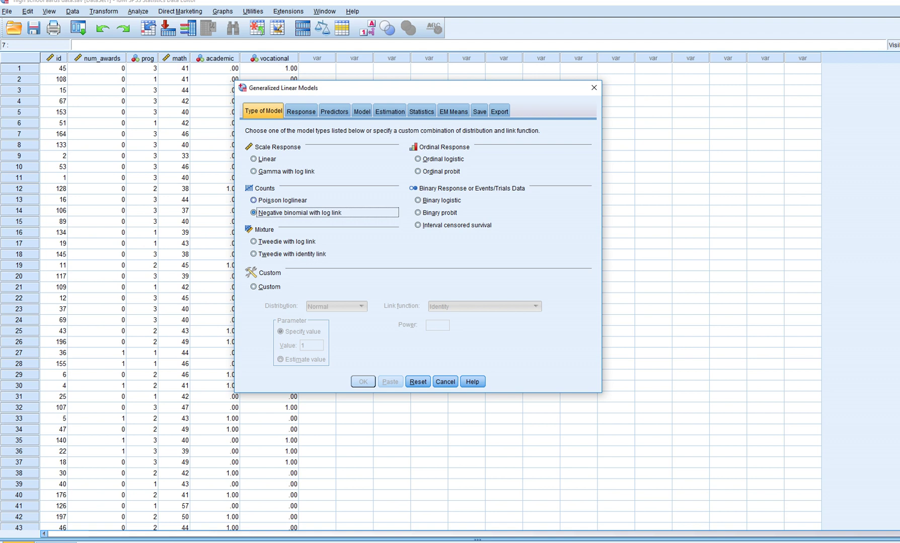
{"action": "left_click", "coordinate": [254, 200]}
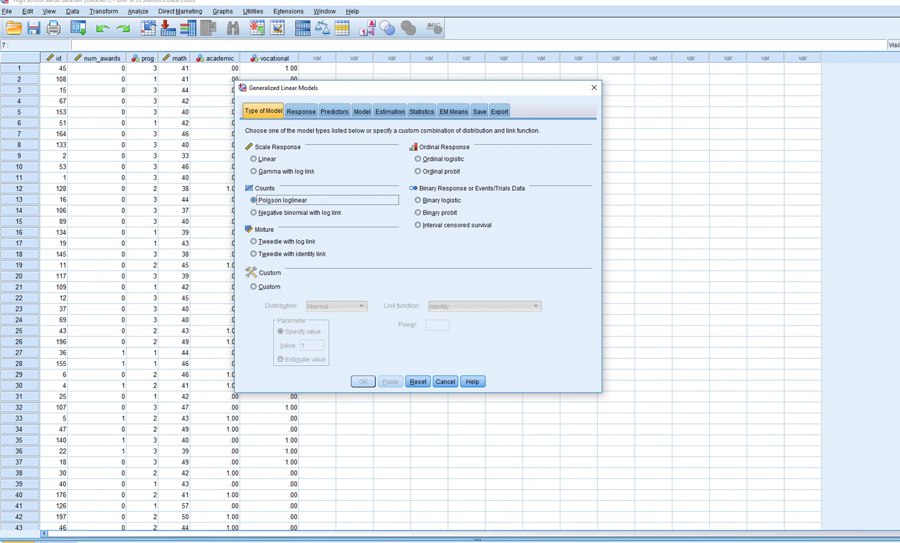
Step: Assign num_awards as the dependent variable of the model
{"action": "left_click", "coordinate": [301, 111]}
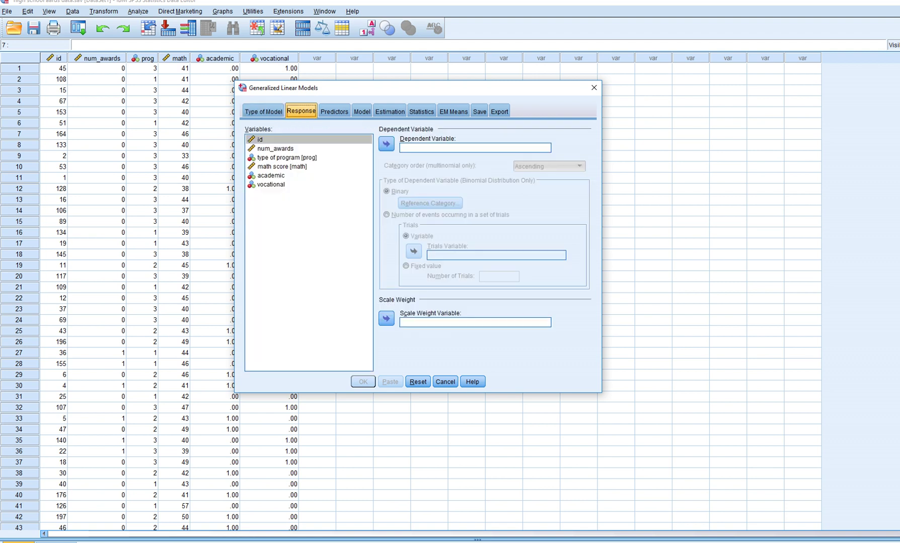
{"action": "left_click", "coordinate": [275, 149]}
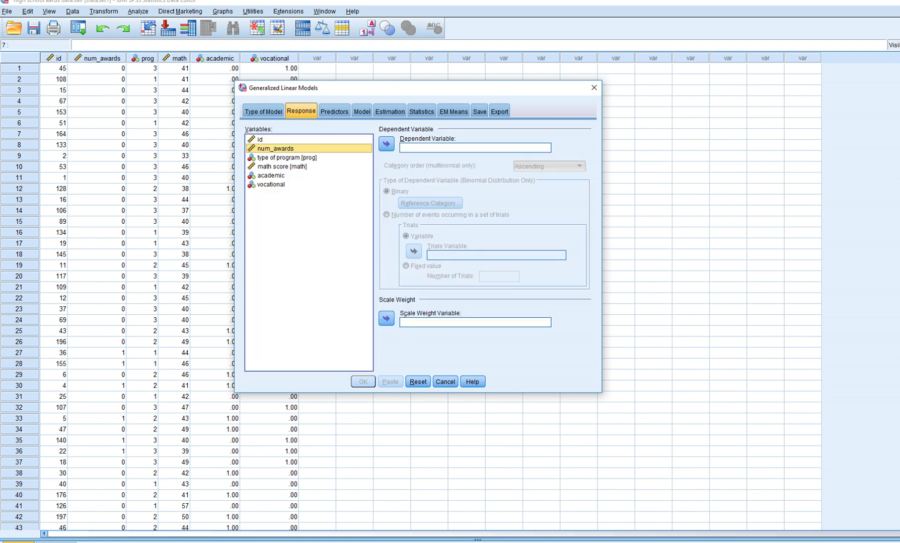
{"action": "left_click", "coordinate": [386, 144]}
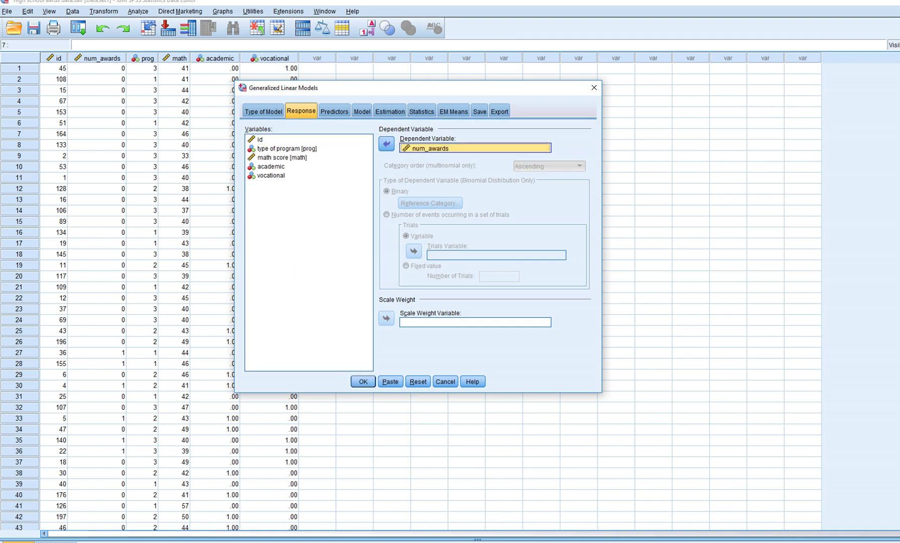
Step: Add type of program (prog) as a factor and math score (math) as a covariate
{"action": "left_click", "coordinate": [334, 111]}
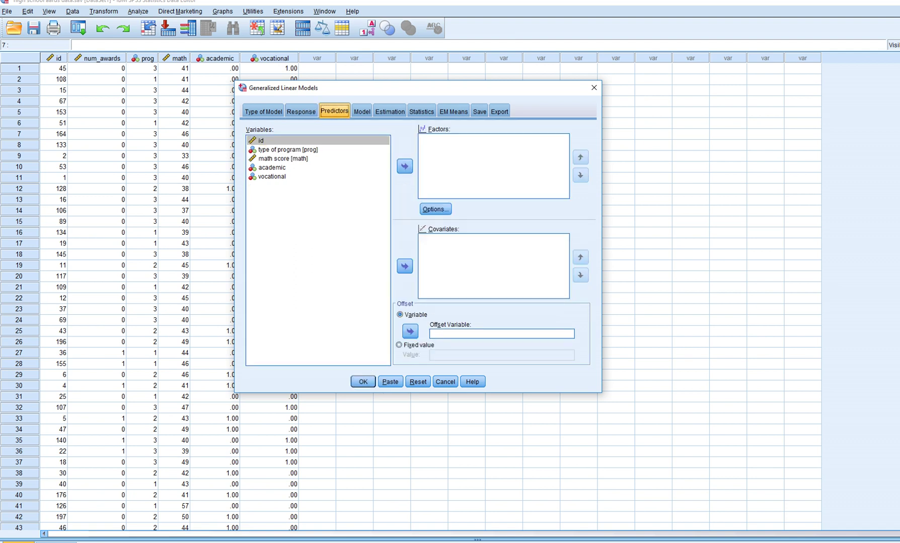
{"action": "left_click", "coordinate": [287, 150]}
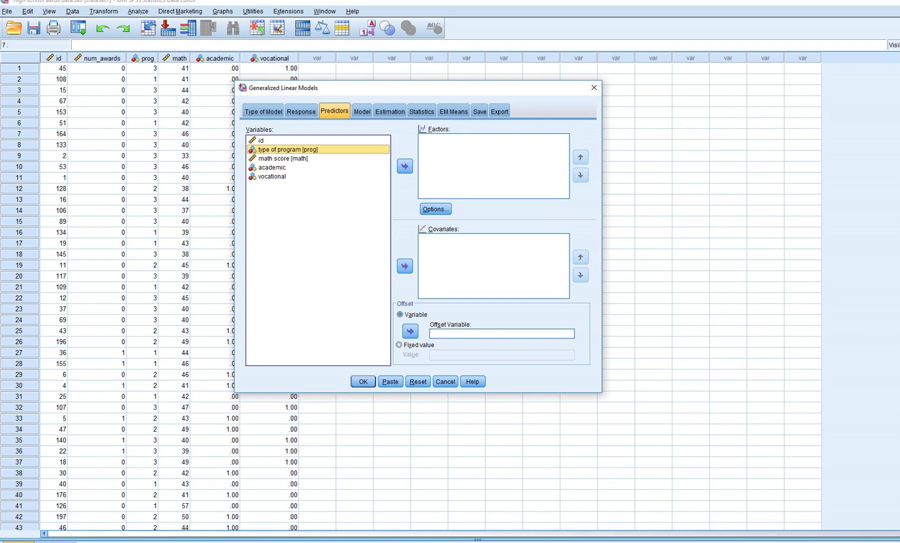
{"action": "left_click", "coordinate": [404, 166]}
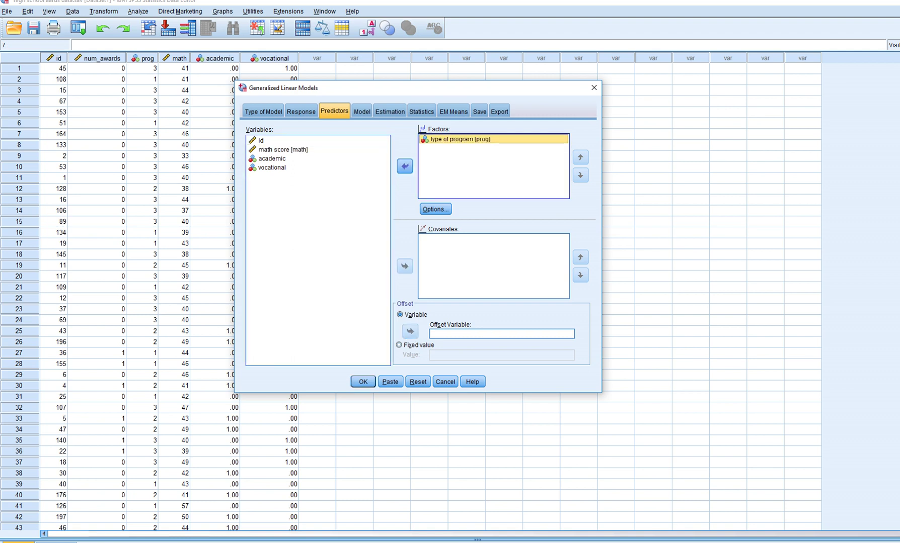
{"action": "left_click", "coordinate": [282, 150]}
{"action": "left_click", "coordinate": [404, 267]}
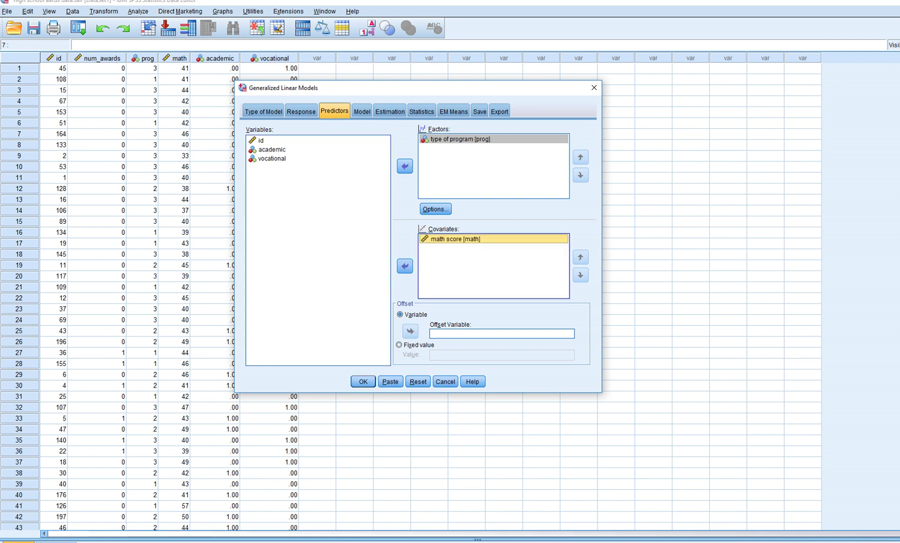
Step: Specify the model with prog and math as main effects
{"action": "left_click", "coordinate": [362, 111]}
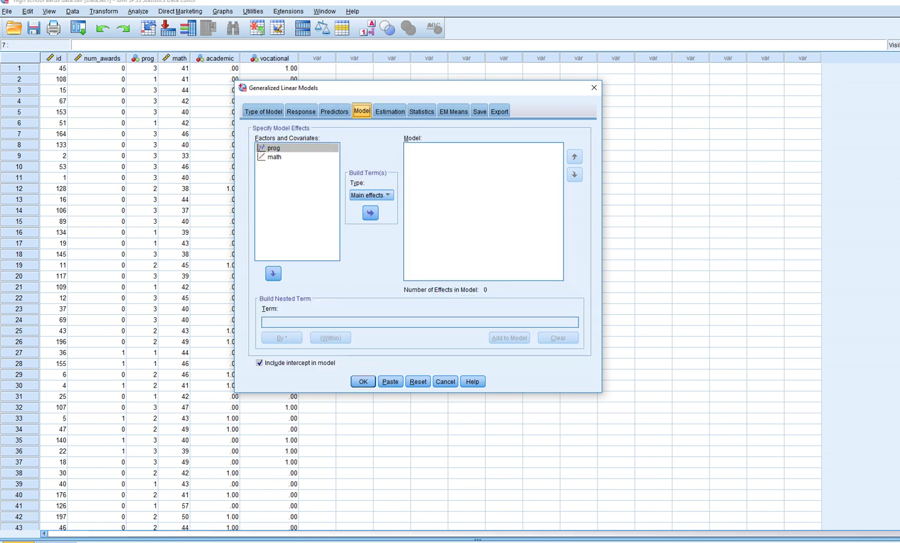
{"action": "left_click", "coordinate": [371, 213]}
{"action": "left_click", "coordinate": [274, 157]}
{"action": "left_click", "coordinate": [370, 213]}
Step: Include exponential parameter estimates in the printed statistics and run the Generalized Linear Models analysis
{"action": "left_click", "coordinate": [389, 112]}
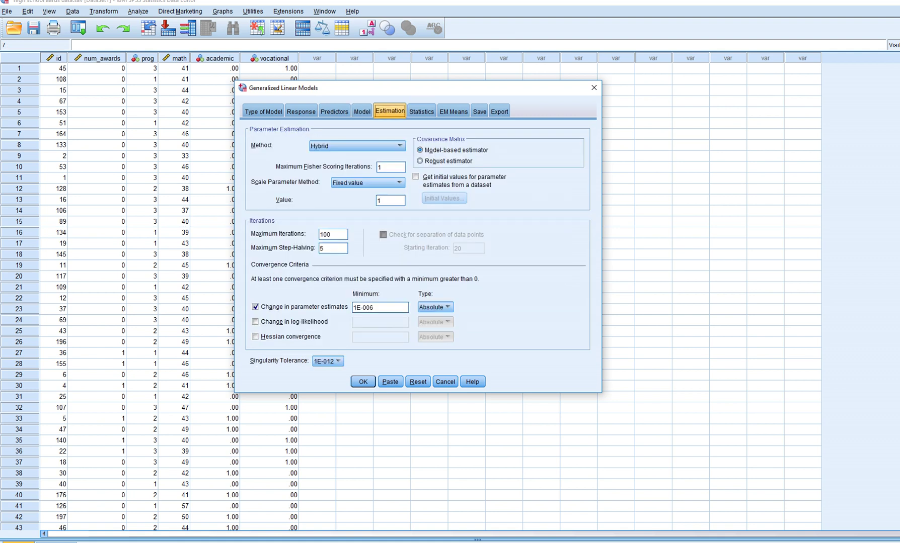
{"action": "left_click", "coordinate": [421, 111]}
{"action": "left_click", "coordinate": [257, 325]}
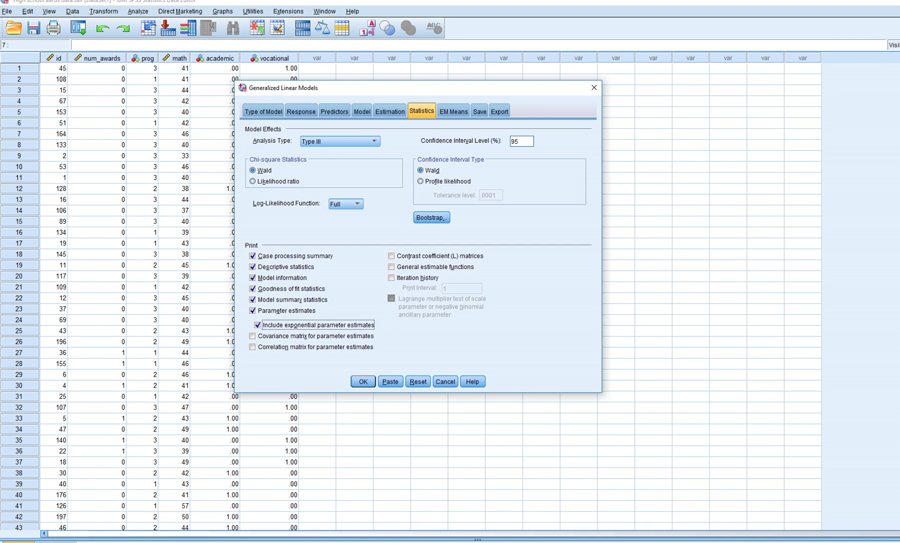
{"action": "left_click", "coordinate": [362, 381]}
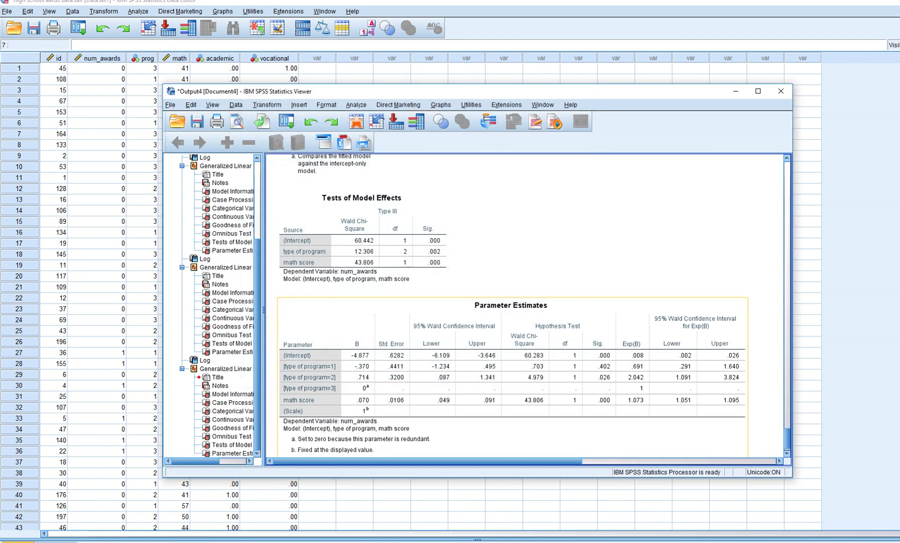
Step: Examine the new output in a maximized viewer, from Model Information and Goodness of Fit through the Omnibus Test to Parameter Estimates
{"action": "left_click", "coordinate": [757, 91]}
{"action": "scroll", "coordinate": [501, 292], "scroll_direction": "up", "scroll_amount": 10}
{"action": "scroll", "coordinate": [498, 292], "scroll_direction": "down", "scroll_amount": 2}
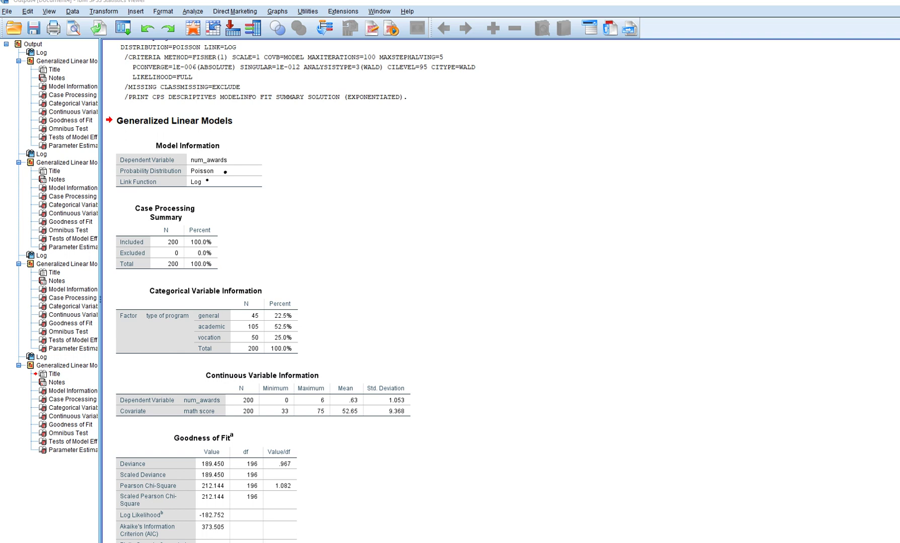
{"action": "left_click_drag", "start_coordinate": [164, 305], "coordinate": [237, 304]}
{"action": "key", "text": "Escape"}
{"action": "scroll", "coordinate": [291, 292], "scroll_direction": "down", "scroll_amount": 10}
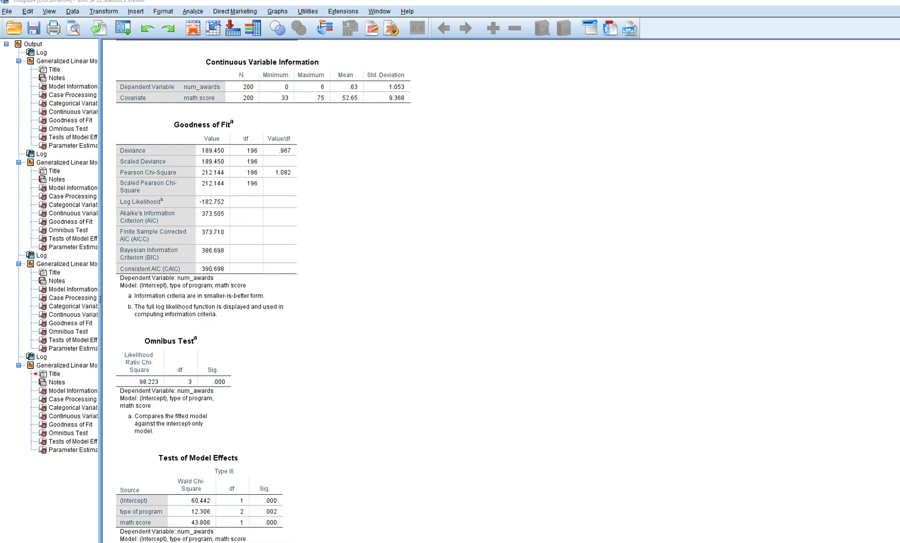
{"action": "scroll", "coordinate": [291, 292], "scroll_direction": "down", "scroll_amount": 2}
{"action": "left_click", "coordinate": [206, 175]}
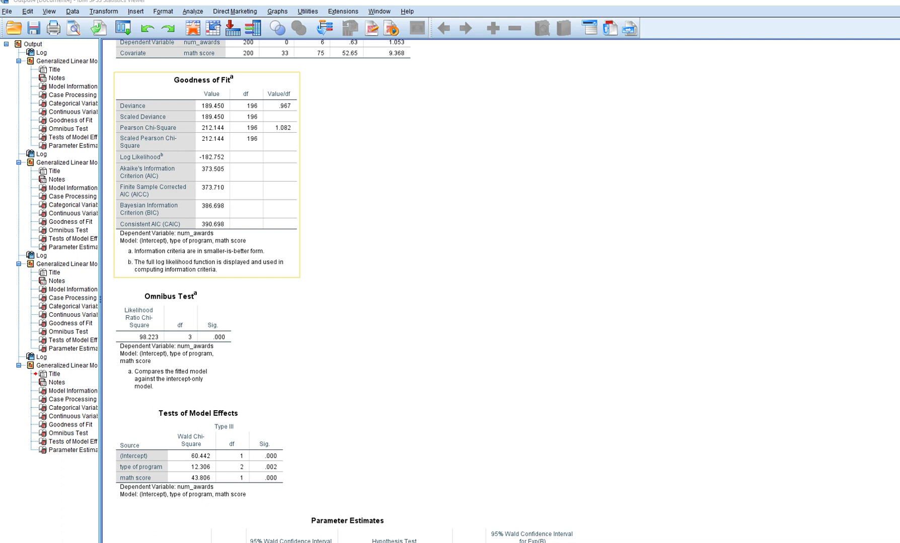
{"action": "scroll", "coordinate": [347, 292], "scroll_direction": "down", "scroll_amount": 4}
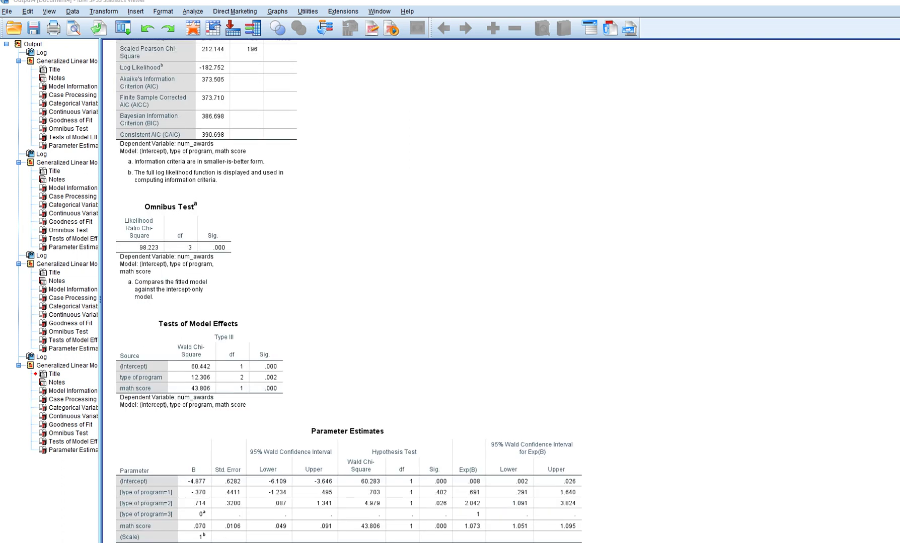
{"action": "scroll", "coordinate": [347, 292], "scroll_direction": "down", "scroll_amount": 2}
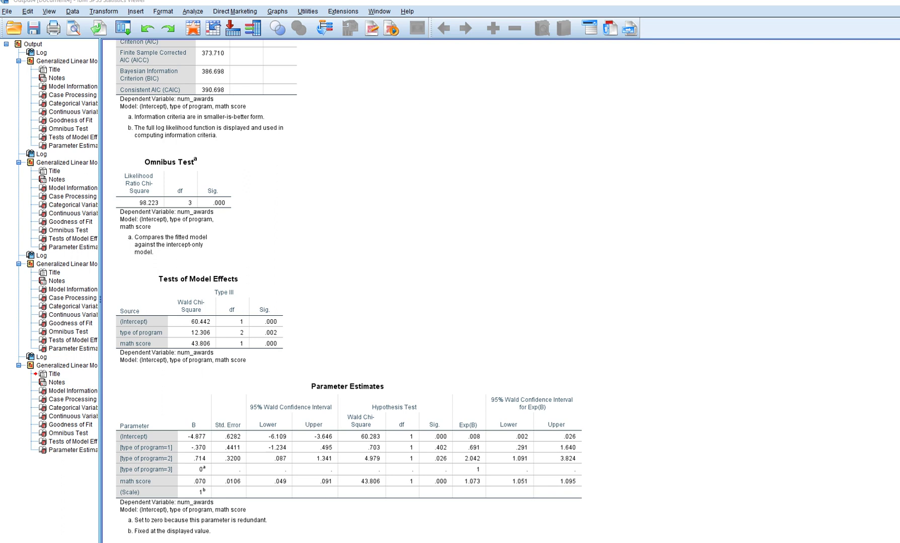
{"action": "mouse_move", "coordinate": [202, 150]}
{"action": "left_mouse_down"}
{"action": "mouse_move", "coordinate": [170, 145]}
{"action": "mouse_move", "coordinate": [101, 199]}
{"action": "mouse_move", "coordinate": [171, 261]}
{"action": "mouse_move", "coordinate": [218, 161]}
{"action": "mouse_move", "coordinate": [190, 150]}
{"action": "left_mouse_up"}
Step: Reopen the Generalized Linear Models setup at its predictors and compare the prog factor with the type of program rows in Parameter Estimates
{"action": "left_click", "coordinate": [192, 11]}
{"action": "mouse_move", "coordinate": [230, 81]}
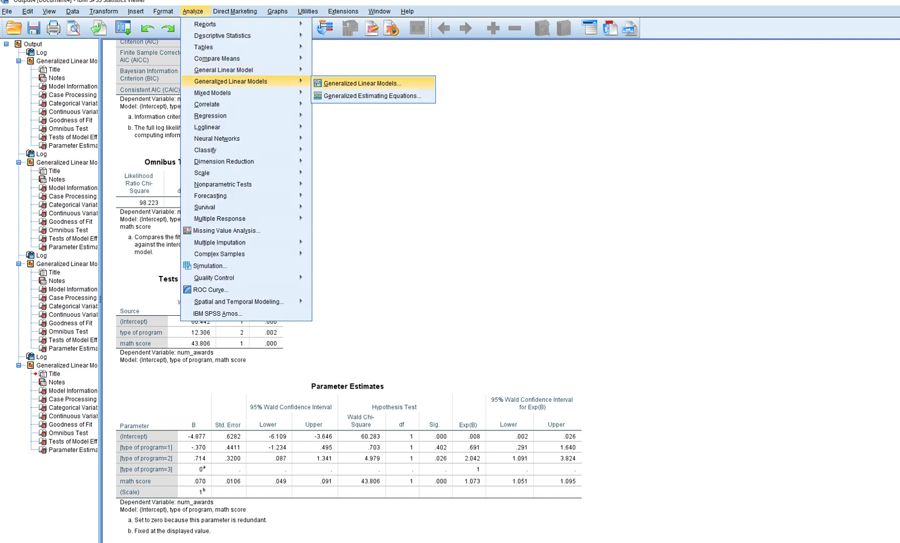
{"action": "key", "text": "Return"}
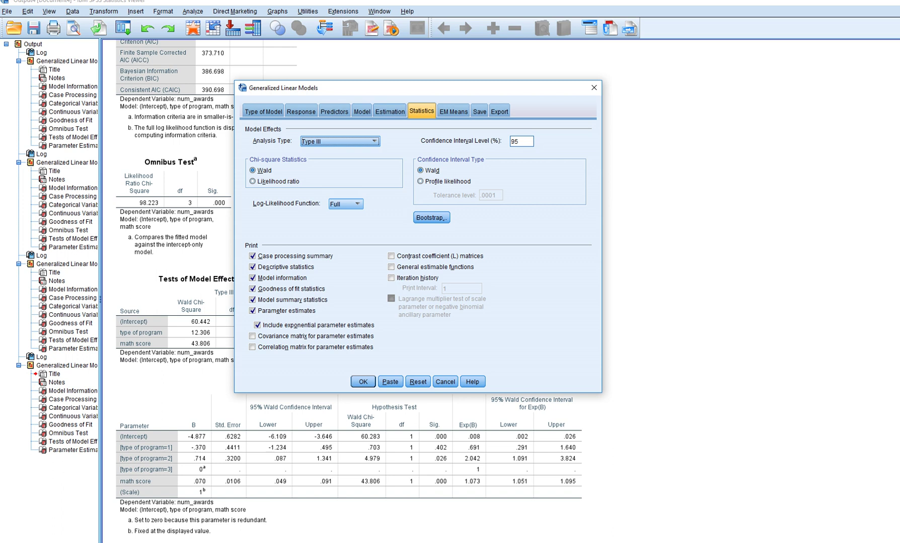
{"action": "key", "text": "ctrl+shift+Tab"}
{"action": "key", "text": "ctrl+shift+Tab"}
{"action": "key", "text": "ctrl+shift+Tab"}
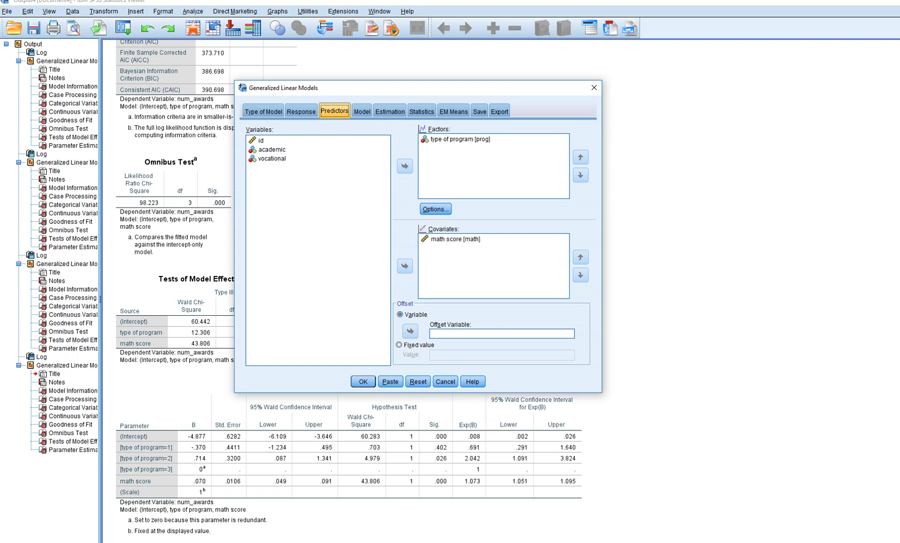
{"action": "mouse_move", "coordinate": [448, 87]}
{"action": "left_mouse_down"}
{"action": "mouse_move", "coordinate": [431, 86]}
{"action": "mouse_move", "coordinate": [456, 89]}
{"action": "left_mouse_up"}
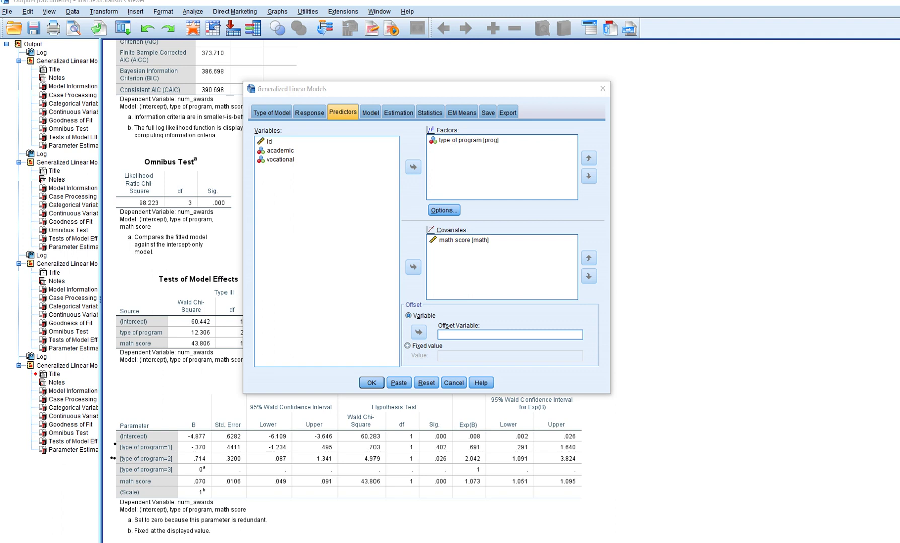
{"action": "left_click_drag", "start_coordinate": [114, 458], "coordinate": [110, 471]}
{"action": "left_click_drag", "start_coordinate": [113, 444], "coordinate": [101, 472]}
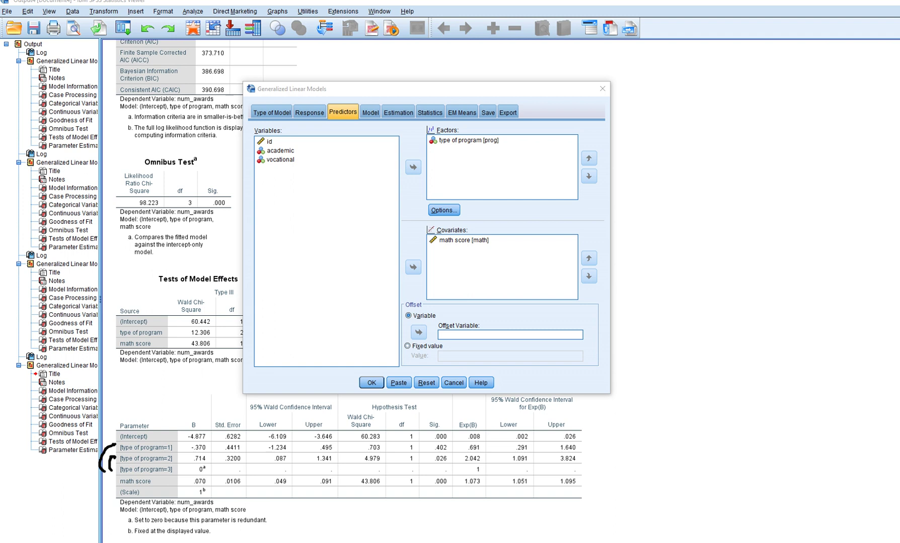
Step: Set the category order for factors to descending and rerun the Generalized Linear Models analysis
{"action": "key", "text": "Escape"}
{"action": "left_click", "coordinate": [443, 210]}
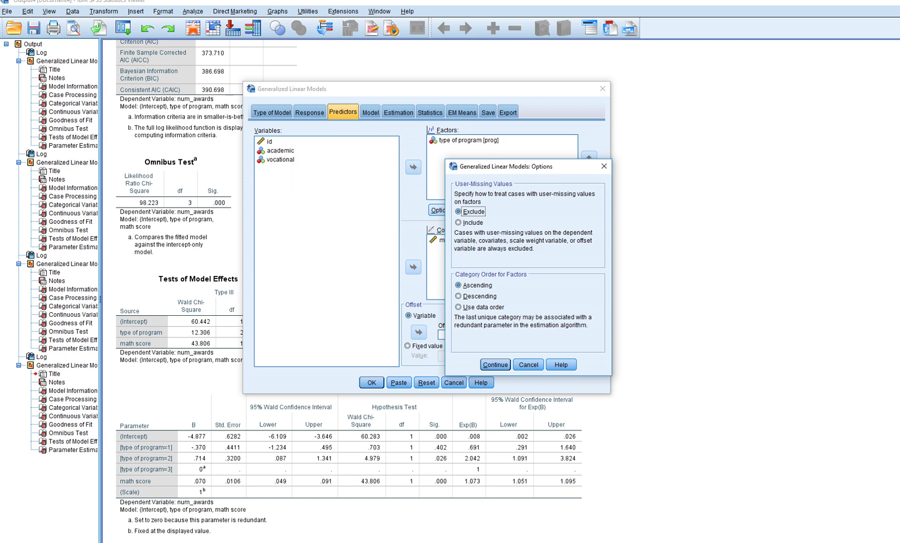
{"action": "left_click", "coordinate": [458, 296]}
{"action": "left_click", "coordinate": [495, 365]}
{"action": "left_click", "coordinate": [371, 383]}
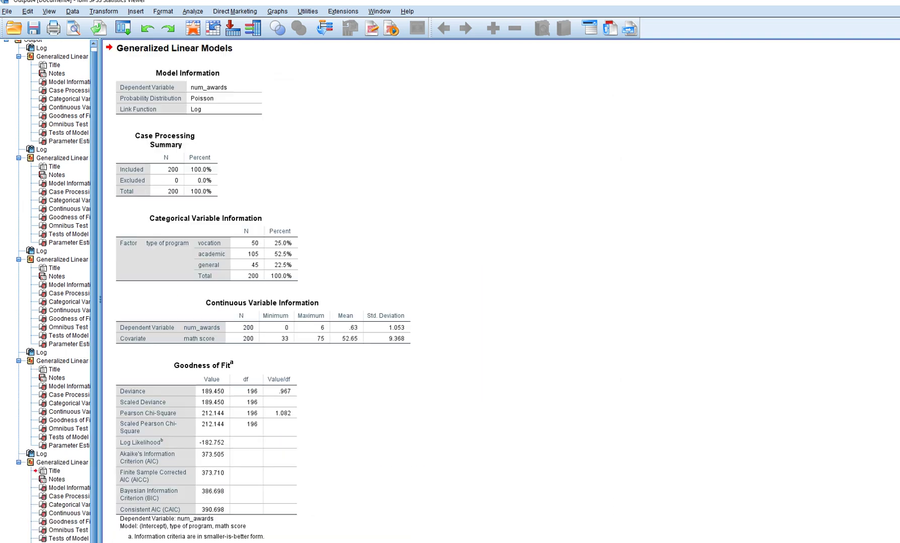
Step: Review the new output down to Parameter Estimates and examine which type of program category is the reference against the other program rows
{"action": "scroll", "coordinate": [263, 292], "scroll_direction": "down", "scroll_amount": 8}
{"action": "scroll", "coordinate": [262, 291], "scroll_direction": "up", "scroll_amount": 3}
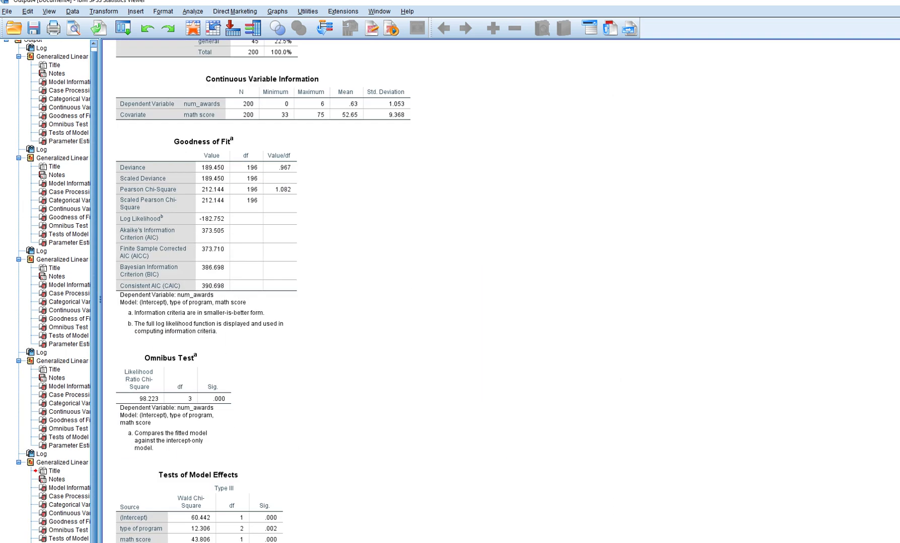
{"action": "scroll", "coordinate": [263, 292], "scroll_direction": "up", "scroll_amount": 2}
{"action": "scroll", "coordinate": [263, 292], "scroll_direction": "down", "scroll_amount": 6}
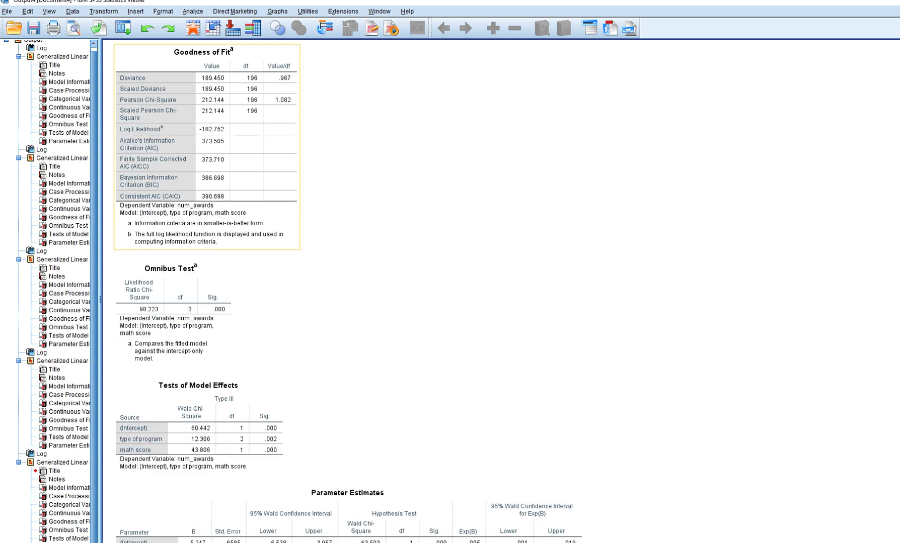
{"action": "scroll", "coordinate": [262, 292], "scroll_direction": "down", "scroll_amount": 4}
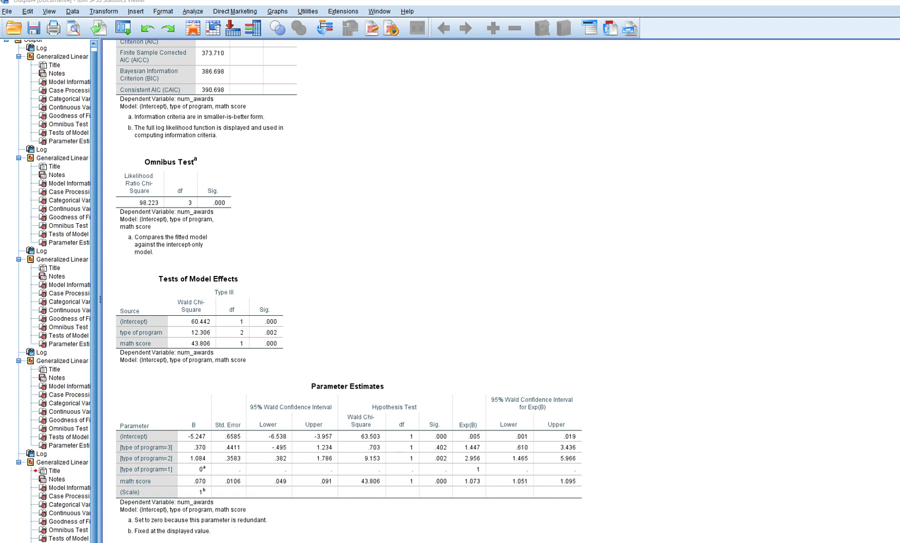
{"action": "mouse_move", "coordinate": [182, 466]}
{"action": "left_mouse_down"}
{"action": "mouse_move", "coordinate": [183, 474]}
{"action": "mouse_move", "coordinate": [198, 463]}
{"action": "mouse_move", "coordinate": [204, 479]}
{"action": "mouse_move", "coordinate": [209, 463]}
{"action": "left_mouse_up"}
{"action": "mouse_move", "coordinate": [104, 462]}
{"action": "left_mouse_down"}
{"action": "mouse_move", "coordinate": [106, 454]}
{"action": "mouse_move", "coordinate": [113, 461]}
{"action": "left_mouse_up"}
{"action": "left_click_drag", "start_coordinate": [104, 443], "coordinate": [112, 442]}
{"action": "key", "text": "Escape"}
Step: Examine the math score row in Parameter Estimates, relating its B coefficient to Exp(B) as the incidence rate ratio
{"action": "mouse_move", "coordinate": [187, 487]}
{"action": "left_mouse_down"}
{"action": "mouse_move", "coordinate": [217, 485]}
{"action": "mouse_move", "coordinate": [202, 474]}
{"action": "mouse_move", "coordinate": [185, 486]}
{"action": "left_mouse_up"}
{"action": "mouse_move", "coordinate": [199, 411]}
{"action": "left_mouse_down"}
{"action": "mouse_move", "coordinate": [183, 425]}
{"action": "mouse_move", "coordinate": [197, 431]}
{"action": "mouse_move", "coordinate": [202, 409]}
{"action": "left_mouse_up"}
{"action": "left_click_drag", "start_coordinate": [116, 488], "coordinate": [144, 487]}
{"action": "mouse_move", "coordinate": [471, 406]}
{"action": "left_mouse_down"}
{"action": "mouse_move", "coordinate": [481, 366]}
{"action": "mouse_move", "coordinate": [489, 362]}
{"action": "mouse_move", "coordinate": [485, 374]}
{"action": "mouse_move", "coordinate": [498, 373]}
{"action": "mouse_move", "coordinate": [499, 351]}
{"action": "mouse_move", "coordinate": [507, 370]}
{"action": "mouse_move", "coordinate": [524, 347]}
{"action": "mouse_move", "coordinate": [527, 363]}
{"action": "left_mouse_up"}
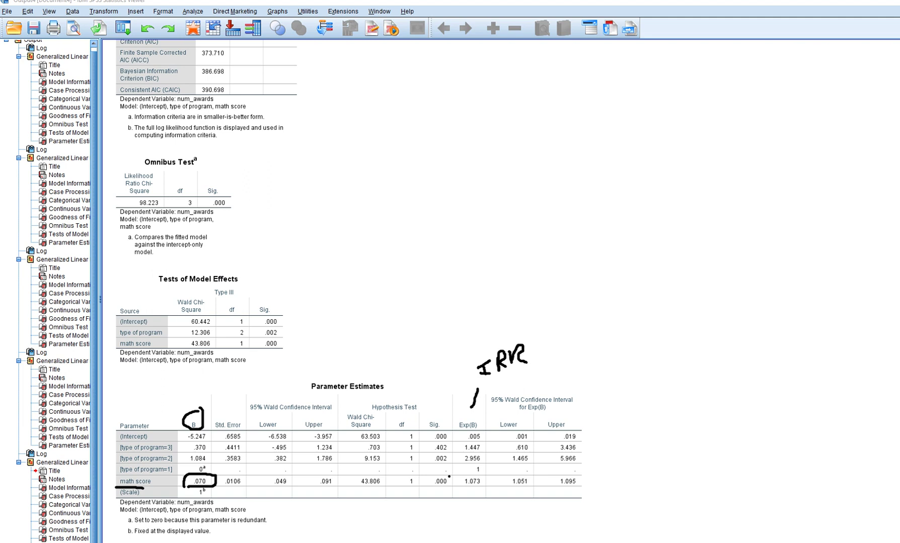
{"action": "key", "text": "Escape"}
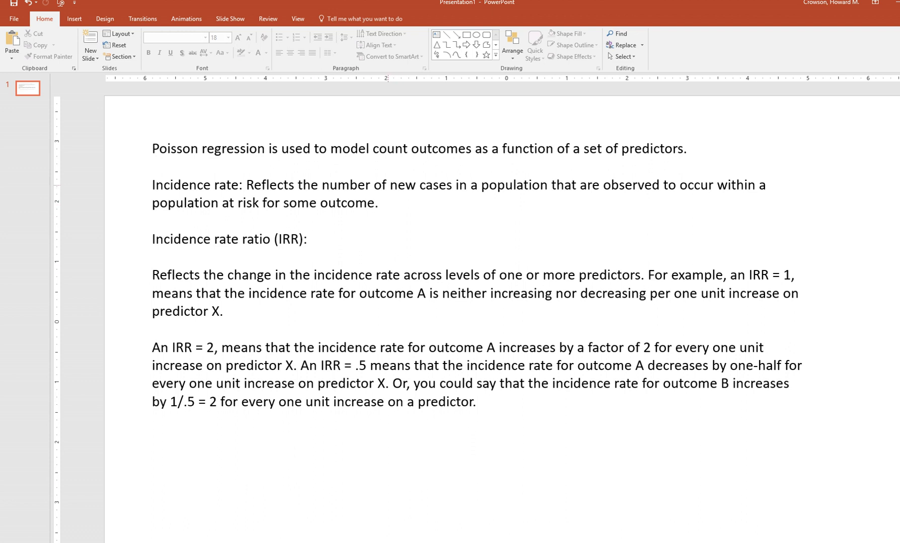
Step: Switch to the PowerPoint slide and delete the word "new" from the incidence rate definition
{"action": "left_click", "coordinate": [390, 185]}
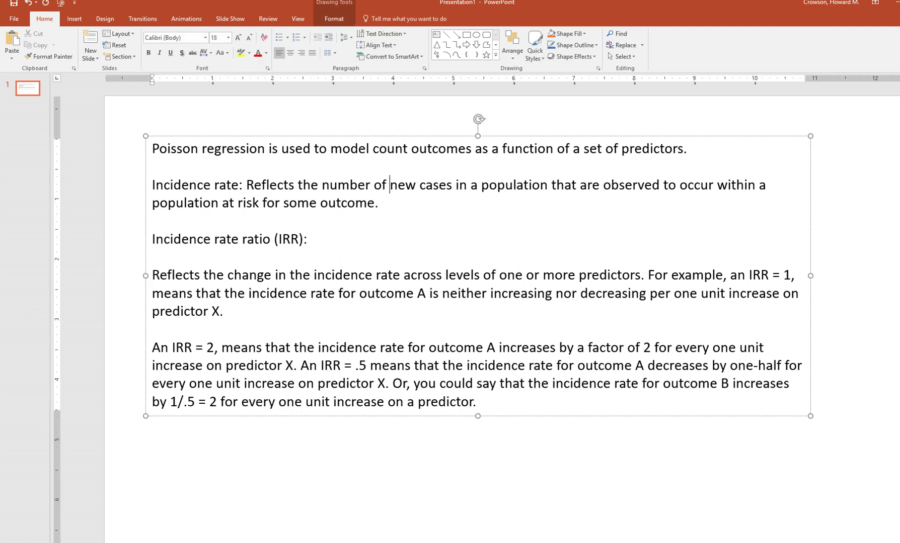
{"action": "key", "text": "Delete"}
{"action": "key", "text": "Delete"}
{"action": "key", "text": "Delete"}
{"action": "key", "text": "Delete"}
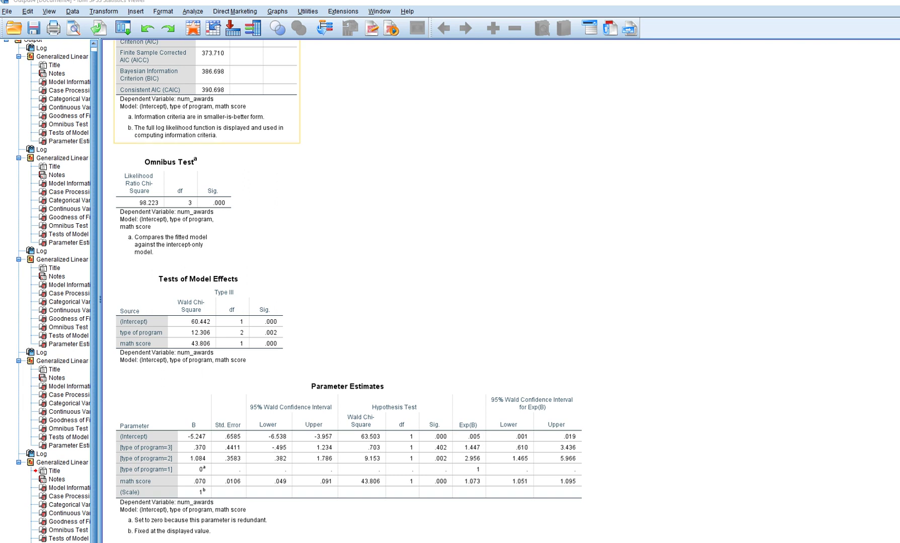
Step: Reopen the Generalized Linear Models setup in SPSS and remove type of program from the factors
{"action": "key", "text": "alt+a"}
{"action": "key", "text": "Down"}
{"action": "key", "text": "Down"}
{"action": "key", "text": "Down"}
{"action": "key", "text": "Down"}
{"action": "key", "text": "Down"}
{"action": "key", "text": "Down"}
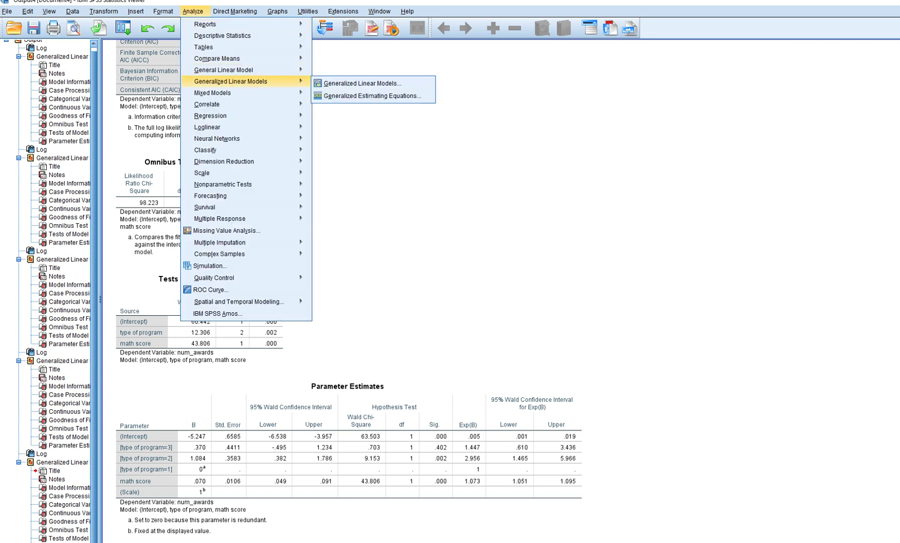
{"action": "key", "text": "Right"}
{"action": "key", "text": "Return"}
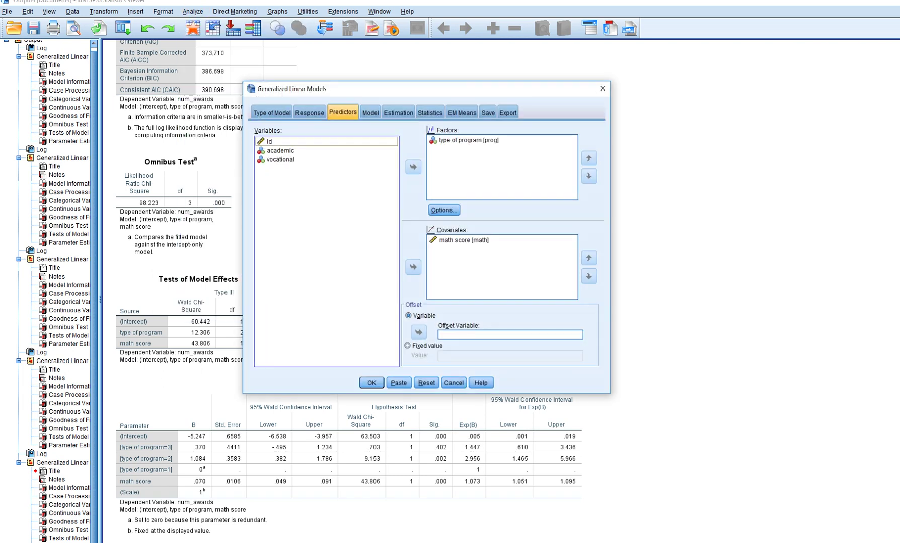
{"action": "left_click", "coordinate": [468, 140]}
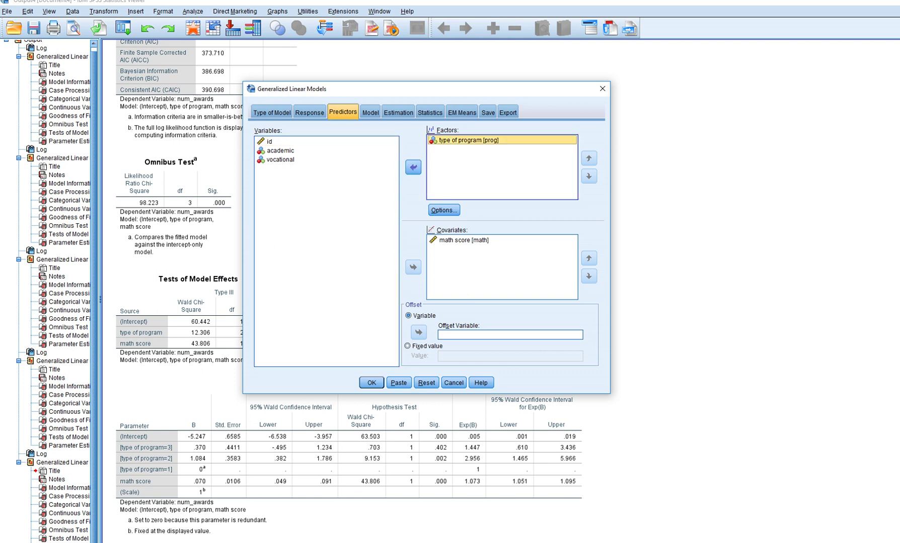
{"action": "left_click", "coordinate": [413, 167]}
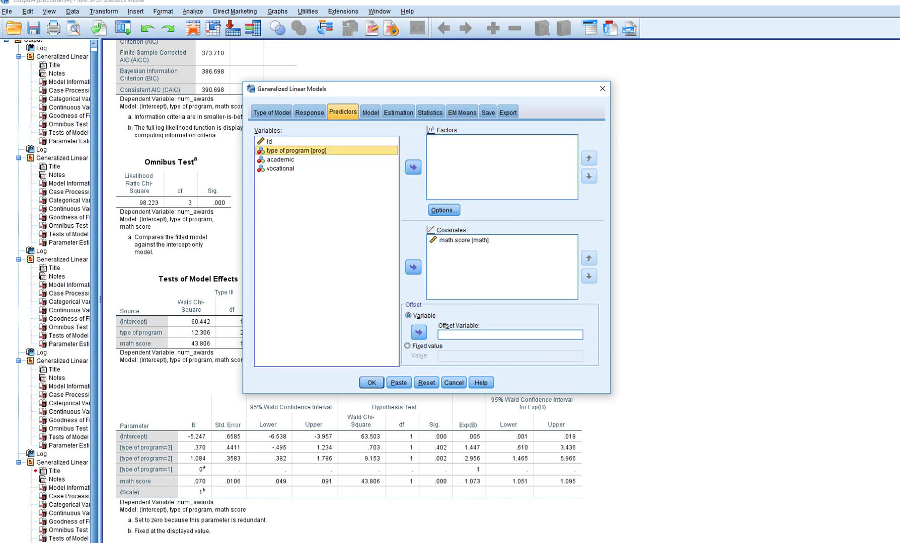
Step: Add academic and vocational as covariates alongside math score
{"action": "left_click", "coordinate": [280, 160]}
{"action": "left_click", "coordinate": [413, 268]}
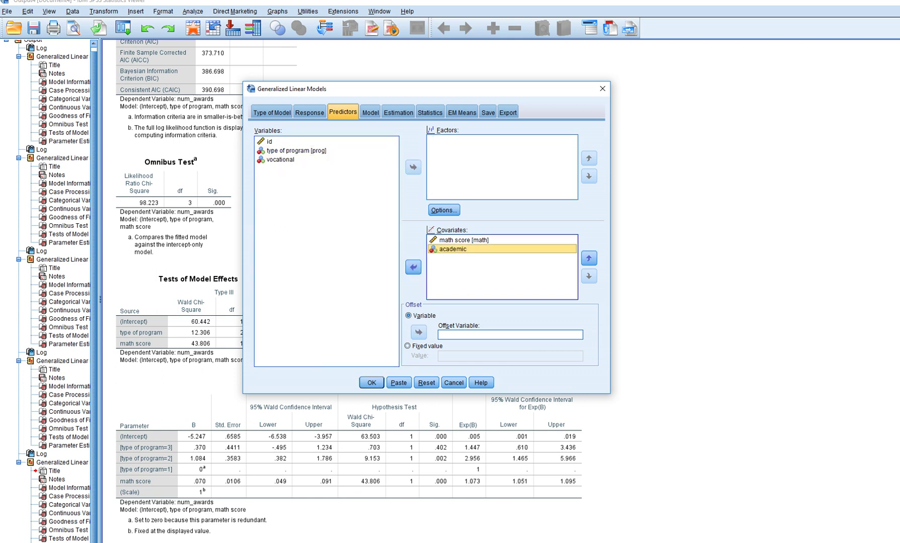
{"action": "left_click", "coordinate": [280, 159]}
{"action": "left_click", "coordinate": [413, 267]}
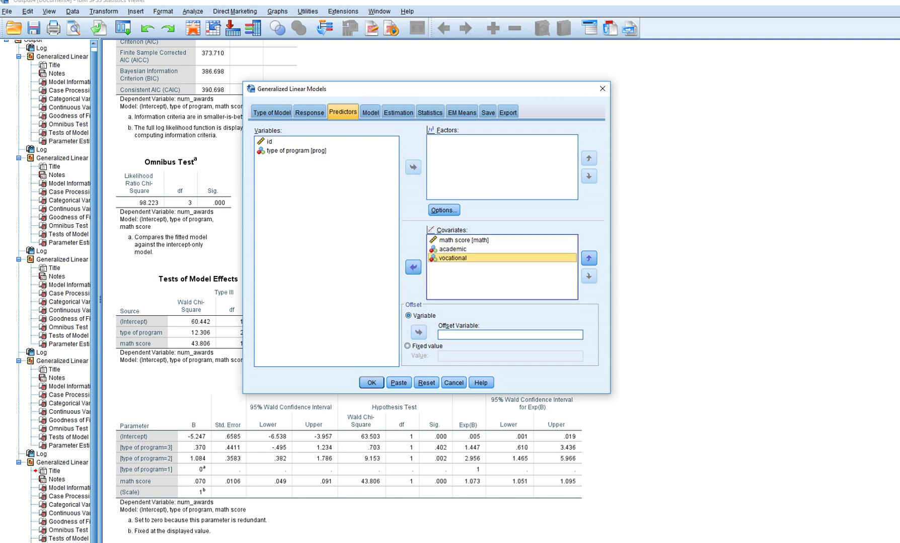
Step: Add academic and vocational to the model as main effects and run the analysis
{"action": "left_click", "coordinate": [370, 112]}
{"action": "left_click", "coordinate": [289, 158]}
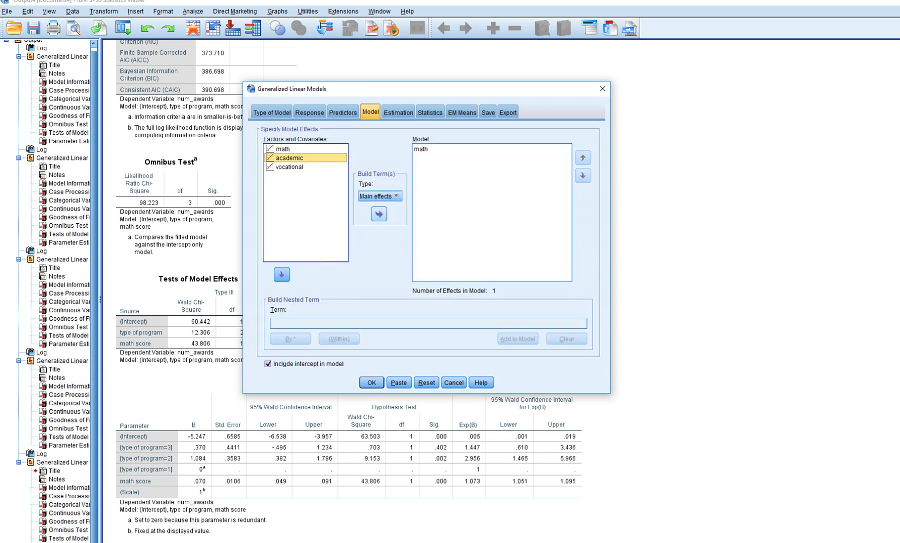
{"action": "left_click", "coordinate": [378, 214]}
{"action": "left_click", "coordinate": [289, 166]}
{"action": "left_click", "coordinate": [378, 213]}
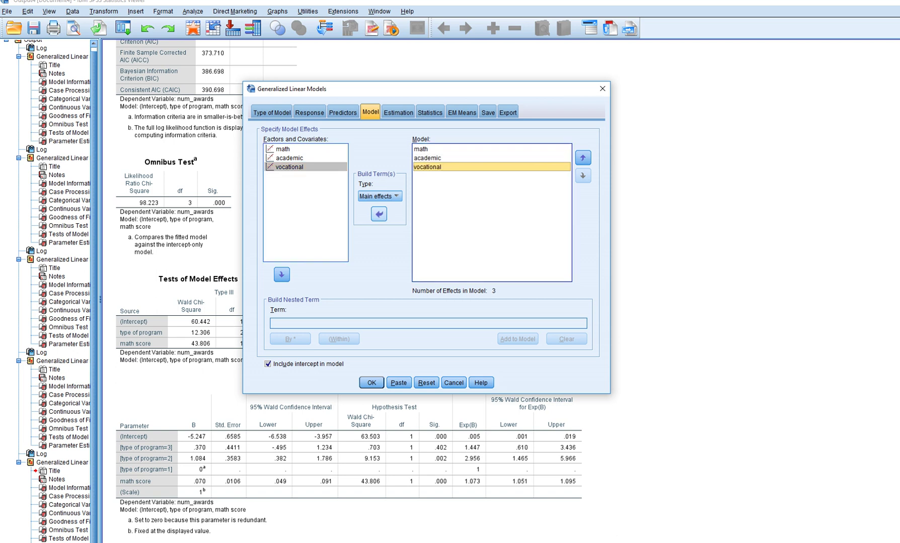
{"action": "left_click", "coordinate": [371, 382]}
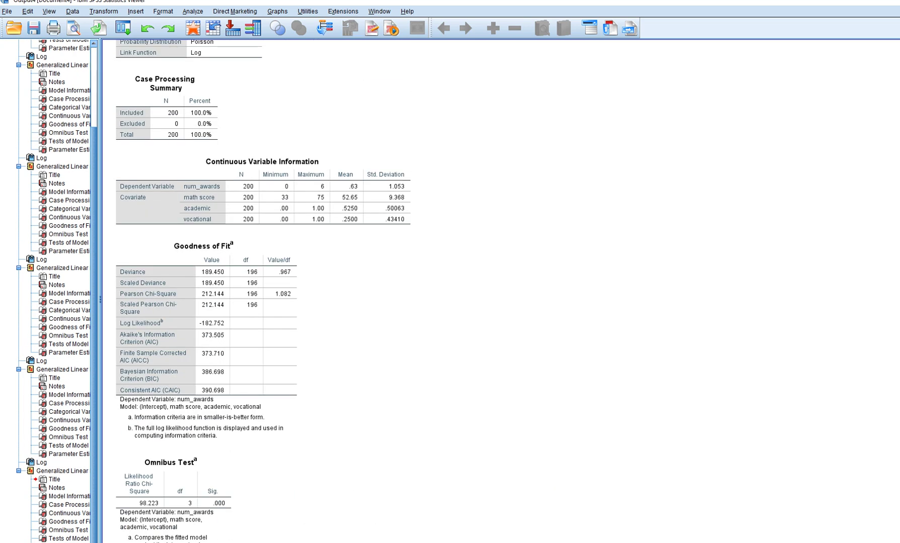
Step: Examine the dummy-coded model's output from the syntax log and Goodness of Fit to the B coefficients in Parameter Estimates
{"action": "scroll", "coordinate": [347, 292], "scroll_direction": "up", "scroll_amount": 15}
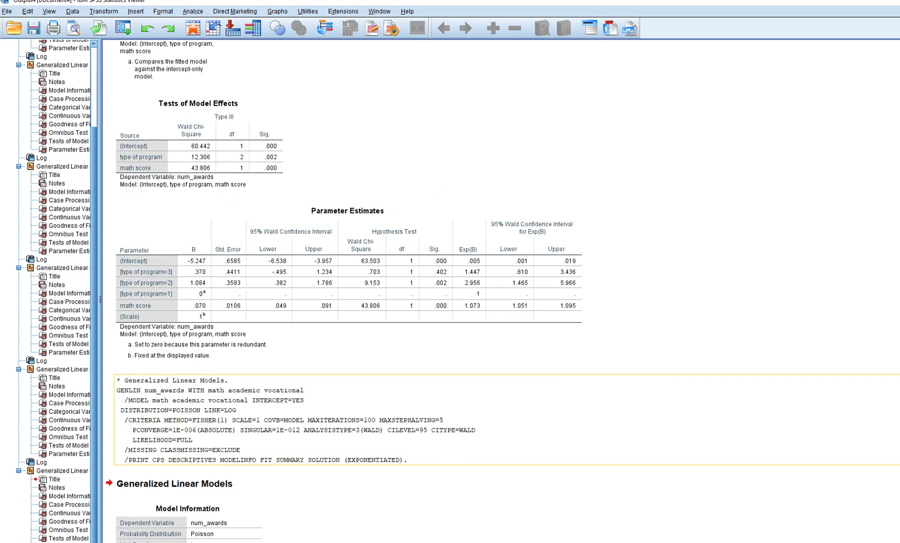
{"action": "scroll", "coordinate": [174, 302], "scroll_direction": "up", "scroll_amount": 3}
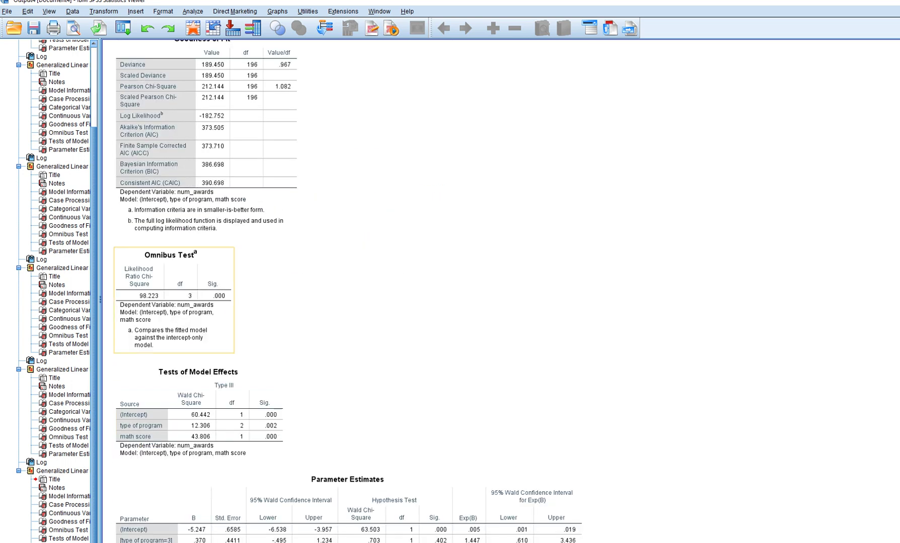
{"action": "scroll", "coordinate": [347, 292], "scroll_direction": "down", "scroll_amount": 15}
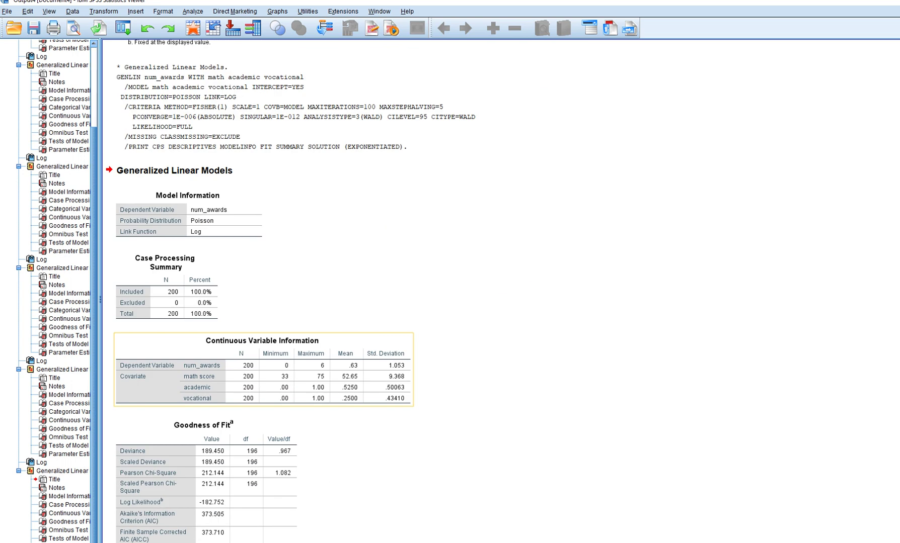
{"action": "scroll", "coordinate": [173, 352], "scroll_direction": "down", "scroll_amount": 11}
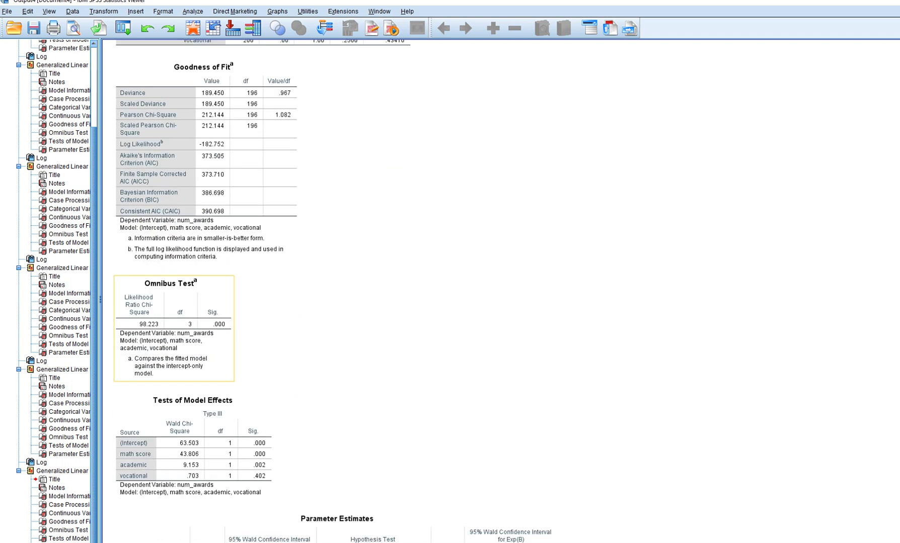
{"action": "scroll", "coordinate": [337, 468], "scroll_direction": "down", "scroll_amount": 3}
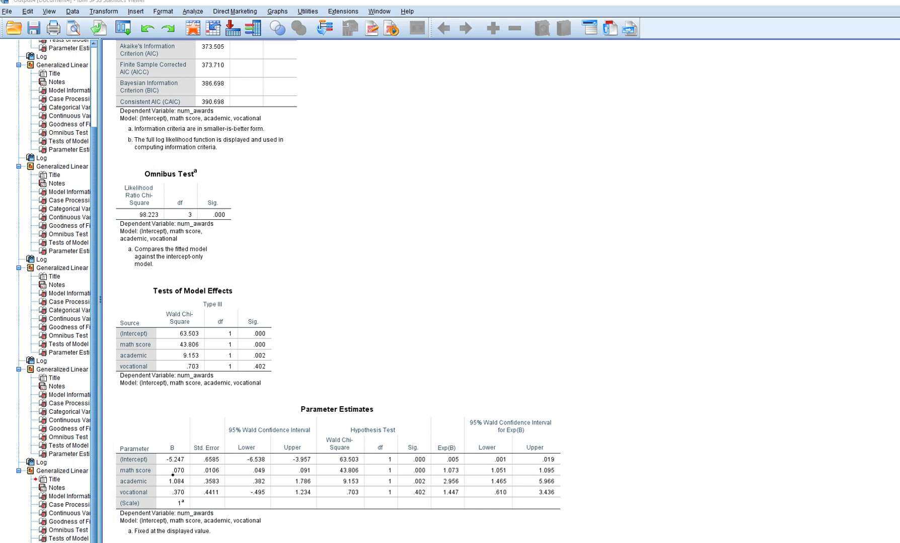
{"action": "left_click_drag", "start_coordinate": [172, 475], "coordinate": [195, 473]}
{"action": "mouse_move", "coordinate": [195, 473]}
{"action": "left_mouse_down"}
{"action": "mouse_move", "coordinate": [162, 481]}
{"action": "mouse_move", "coordinate": [186, 503]}
{"action": "mouse_move", "coordinate": [190, 479]}
{"action": "left_mouse_up"}
Step: Compare the academic and vocational rows in Parameter Estimates with the type of program rows from the previous run
{"action": "scroll", "coordinate": [347, 292], "scroll_direction": "up", "scroll_amount": 10}
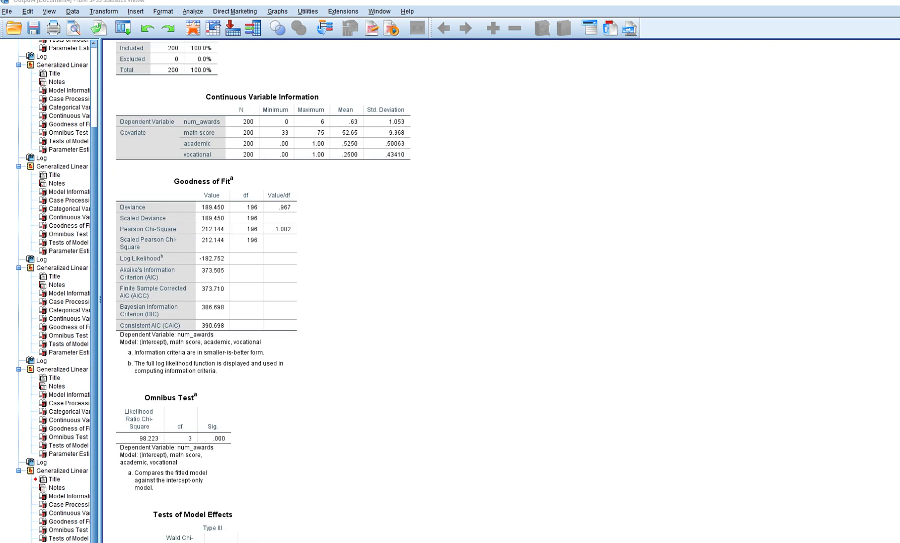
{"action": "scroll", "coordinate": [348, 291], "scroll_direction": "up", "scroll_amount": 3}
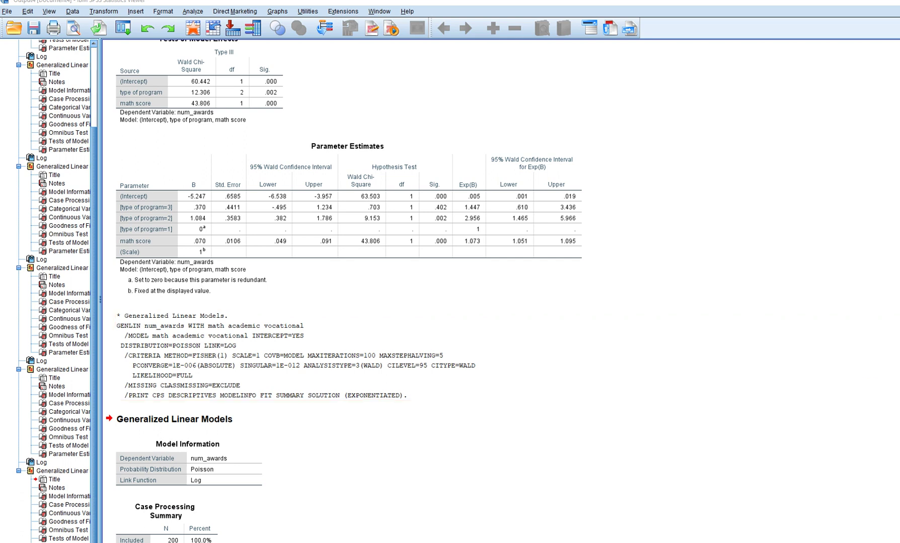
{"action": "mouse_move", "coordinate": [193, 212]}
{"action": "left_mouse_down"}
{"action": "mouse_move", "coordinate": [212, 212]}
{"action": "mouse_move", "coordinate": [212, 226]}
{"action": "left_mouse_up"}
{"action": "key", "text": "Escape"}
{"action": "scroll", "coordinate": [338, 292], "scroll_direction": "down", "scroll_amount": 15}
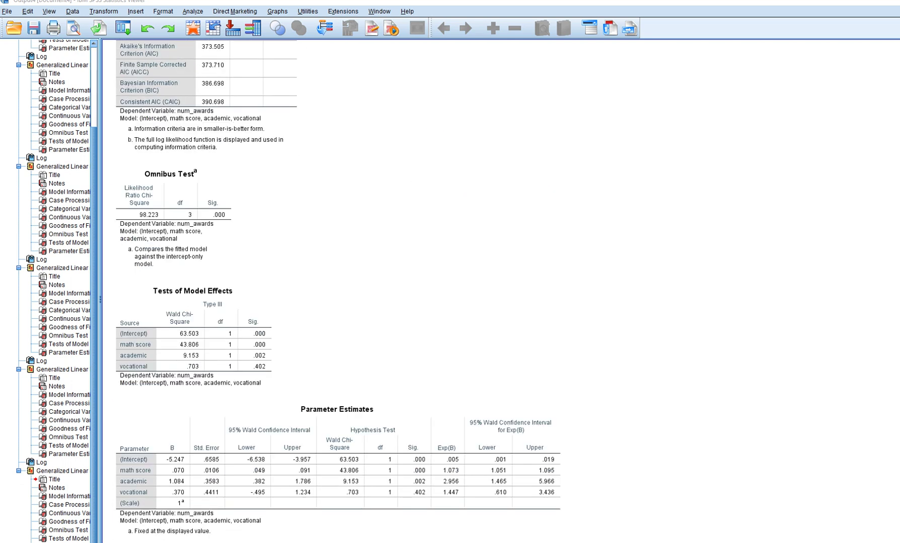
{"action": "key", "text": "Escape"}
{"action": "scroll", "coordinate": [337, 292], "scroll_direction": "up", "scroll_amount": 15}
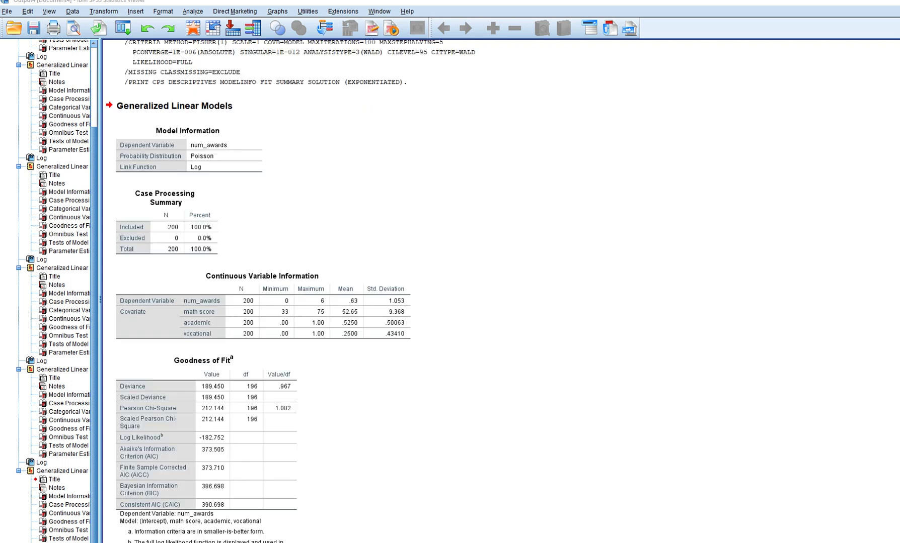
{"action": "left_click", "coordinate": [347, 216]}
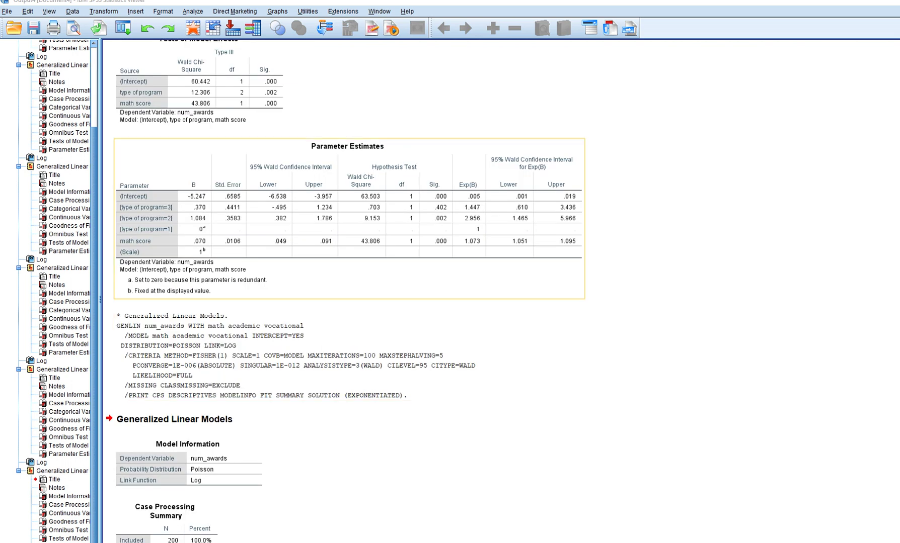
{"action": "scroll", "coordinate": [338, 292], "scroll_direction": "down", "scroll_amount": 12}
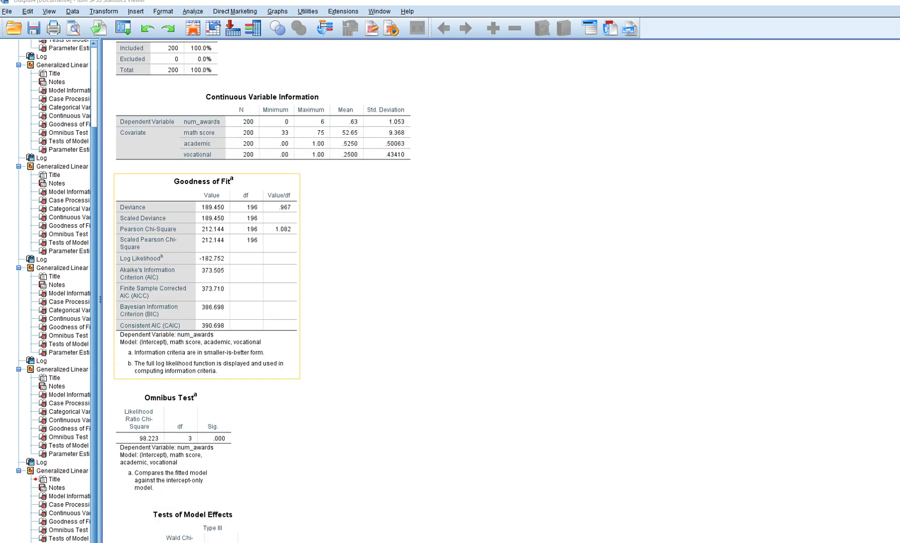
{"action": "left_click", "coordinate": [337, 468]}
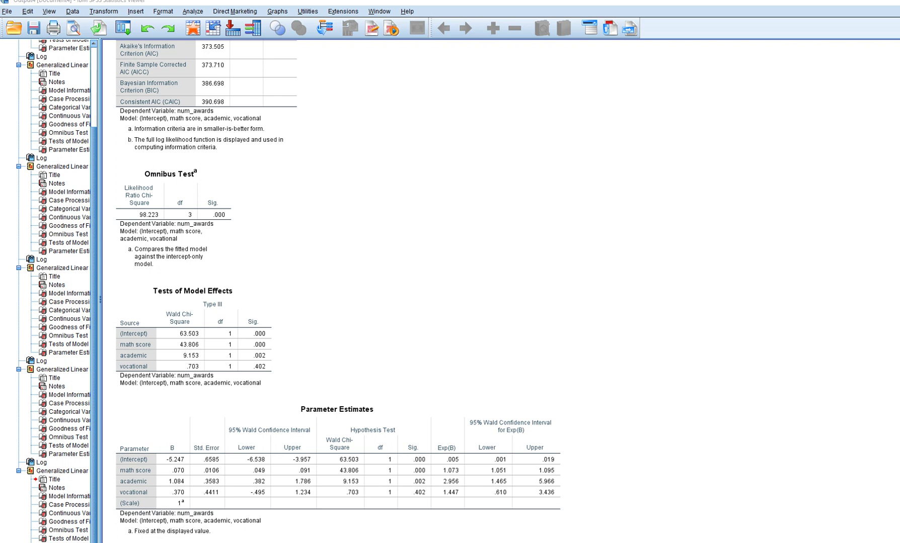
Step: Compare Tests of Model Effects for math score, academic and vocational with the previous run's effects and the Parameter Estimates tests
{"action": "left_click", "coordinate": [194, 336]}
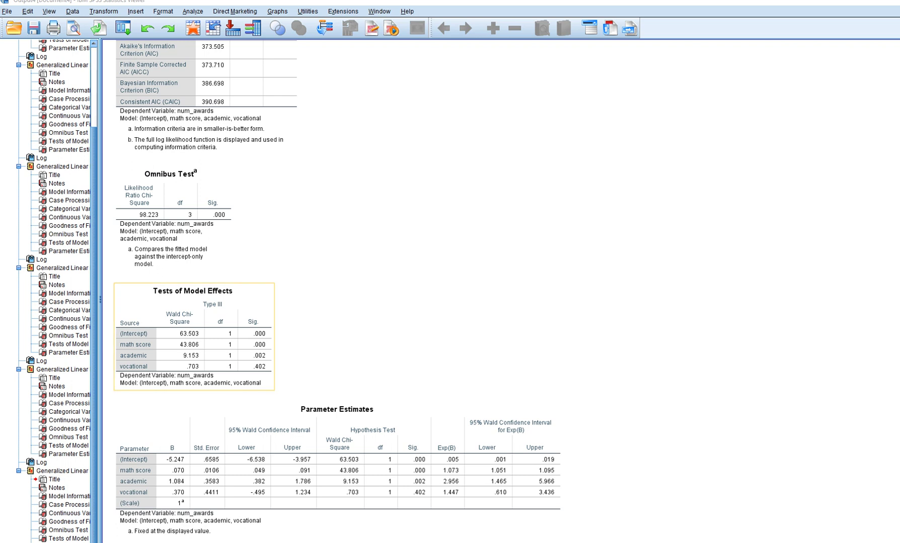
{"action": "scroll", "coordinate": [349, 291], "scroll_direction": "up", "scroll_amount": 4}
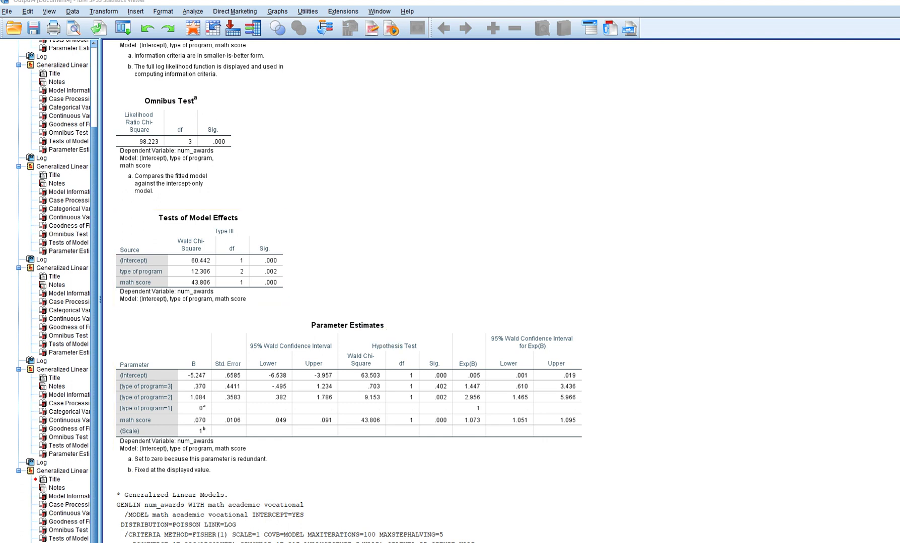
{"action": "scroll", "coordinate": [352, 292], "scroll_direction": "down", "scroll_amount": 15}
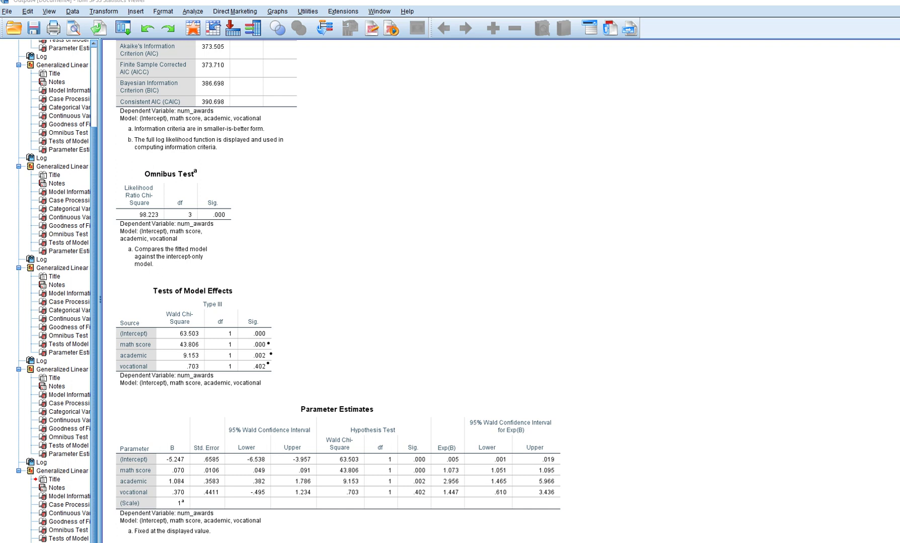
{"action": "mouse_move", "coordinate": [295, 356]}
{"action": "left_mouse_down"}
{"action": "mouse_move", "coordinate": [424, 482]}
{"action": "mouse_move", "coordinate": [385, 471]}
{"action": "mouse_move", "coordinate": [326, 489]}
{"action": "mouse_move", "coordinate": [421, 496]}
{"action": "mouse_move", "coordinate": [427, 478]}
{"action": "left_mouse_up"}
{"action": "key", "text": "Escape"}
Step: Reopen the Generalized Linear Models setup, change the chi-square statistics to Likelihood ratio, and run the analysis
{"action": "left_click", "coordinate": [192, 11]}
{"action": "mouse_move", "coordinate": [230, 81]}
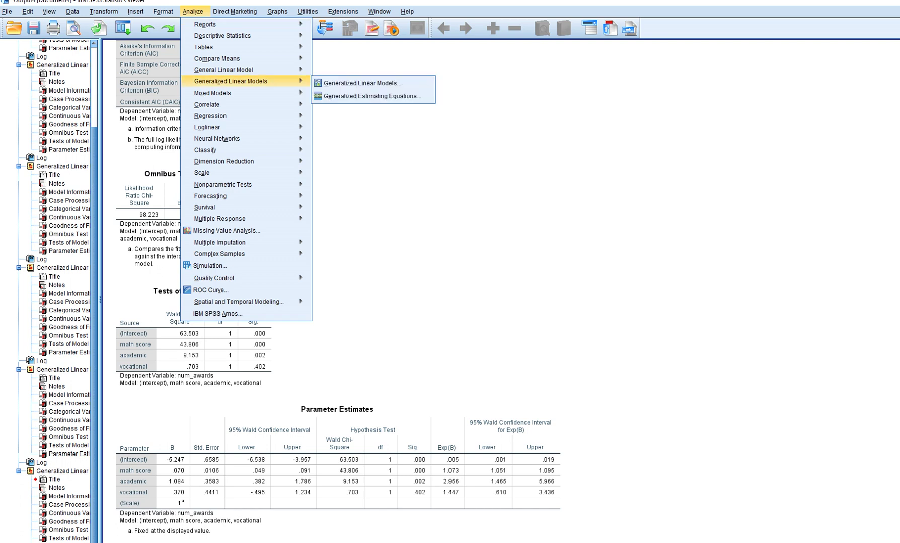
{"action": "left_click", "coordinate": [362, 83]}
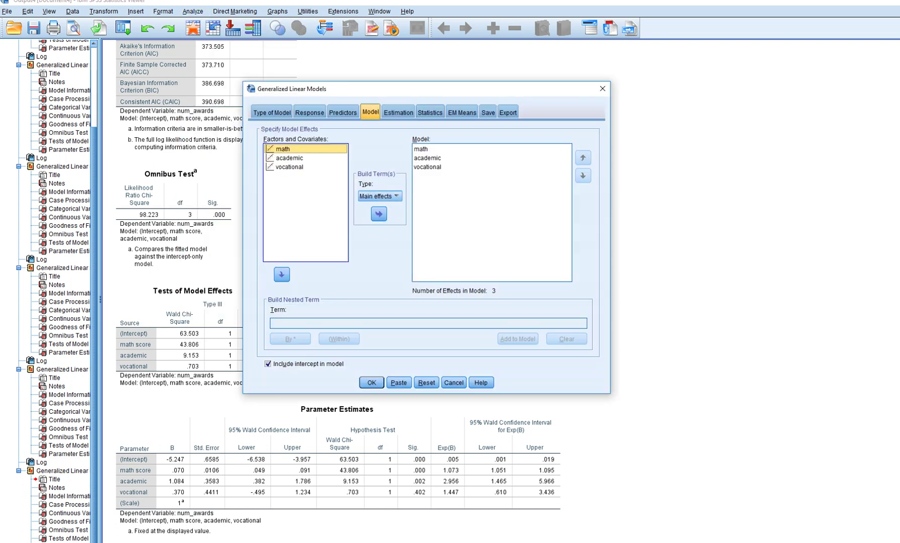
{"action": "left_click", "coordinate": [429, 112]}
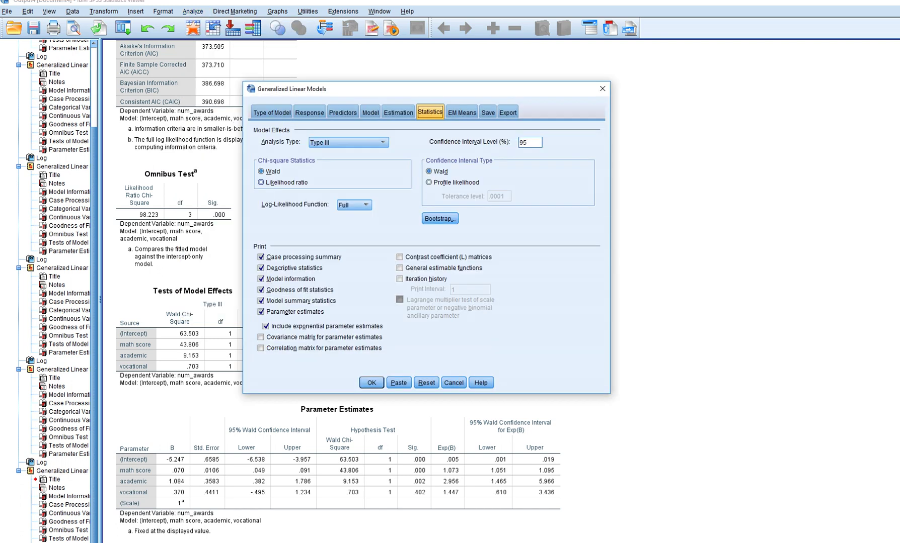
{"action": "left_click", "coordinate": [260, 182]}
{"action": "left_click_drag", "start_coordinate": [302, 88], "coordinate": [415, 60]}
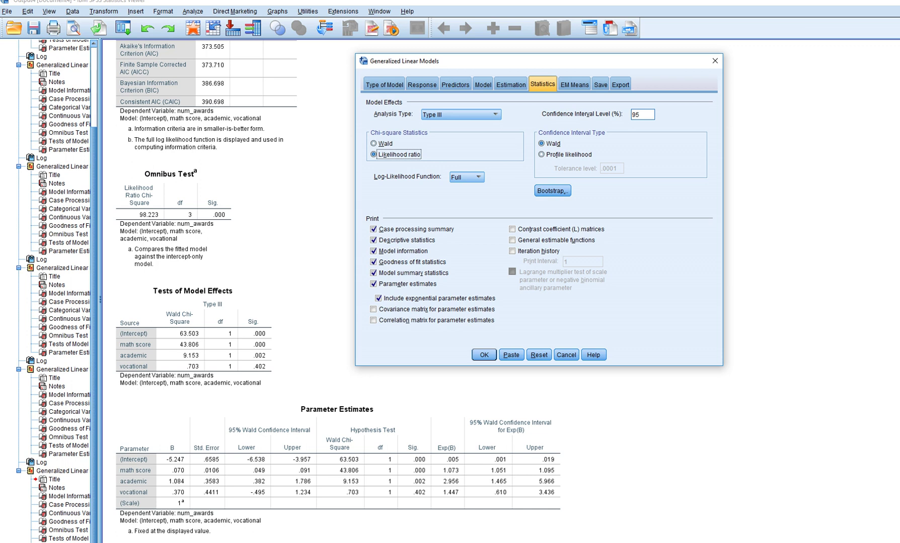
{"action": "left_click", "coordinate": [483, 355]}
Step: Compare the likelihood ratio chi-squares in Tests of Model Effects with the Wald chi-squares and significance values in Parameter Estimates
{"action": "scroll", "coordinate": [483, 355], "scroll_direction": "down", "scroll_amount": 5}
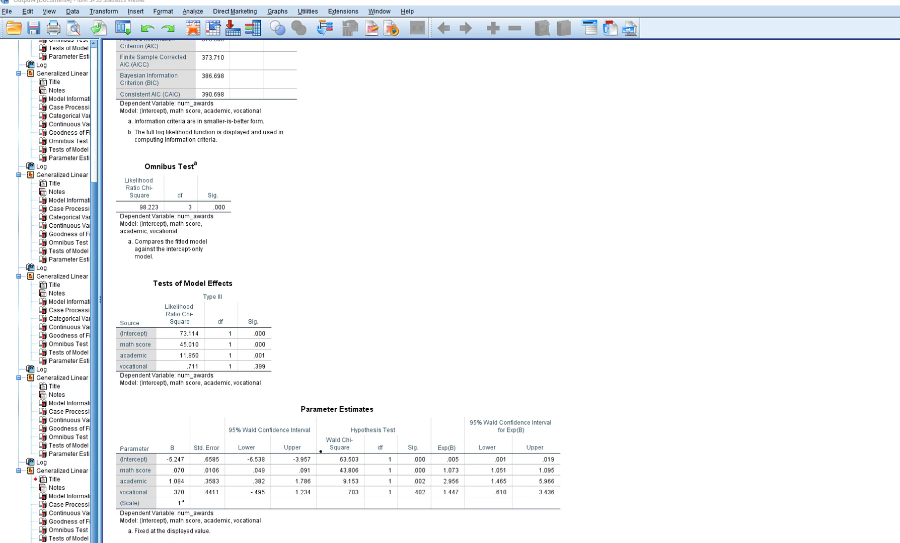
{"action": "mouse_move", "coordinate": [321, 452]}
{"action": "left_mouse_down"}
{"action": "mouse_move", "coordinate": [361, 449]}
{"action": "mouse_move", "coordinate": [318, 428]}
{"action": "mouse_move", "coordinate": [322, 453]}
{"action": "left_mouse_up"}
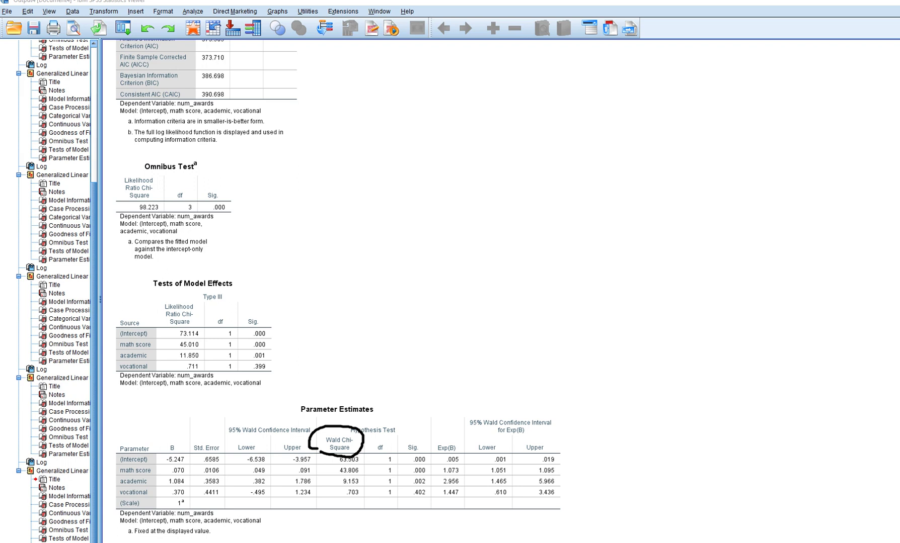
{"action": "left_click_drag", "start_coordinate": [276, 343], "coordinate": [278, 371]}
{"action": "left_click_drag", "start_coordinate": [429, 468], "coordinate": [427, 495]}
{"action": "key", "text": "Escape"}
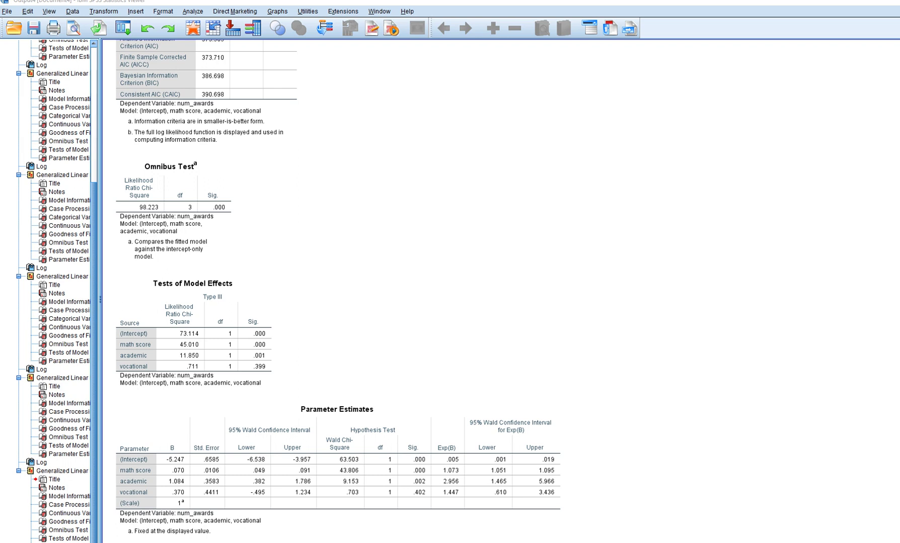